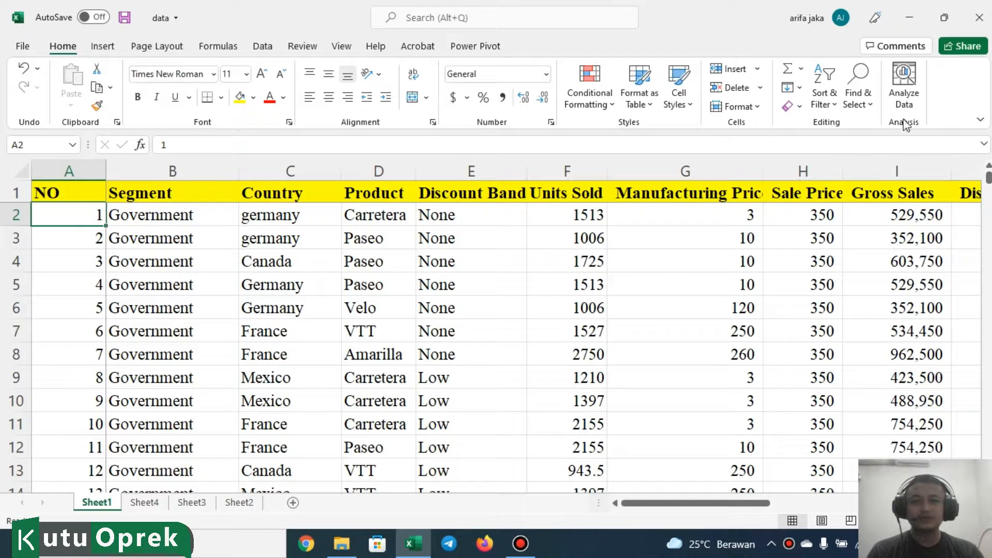
- Search the sheet for the first cell containing "Canada"
{"action": "left_click", "coordinate": [863, 101]}
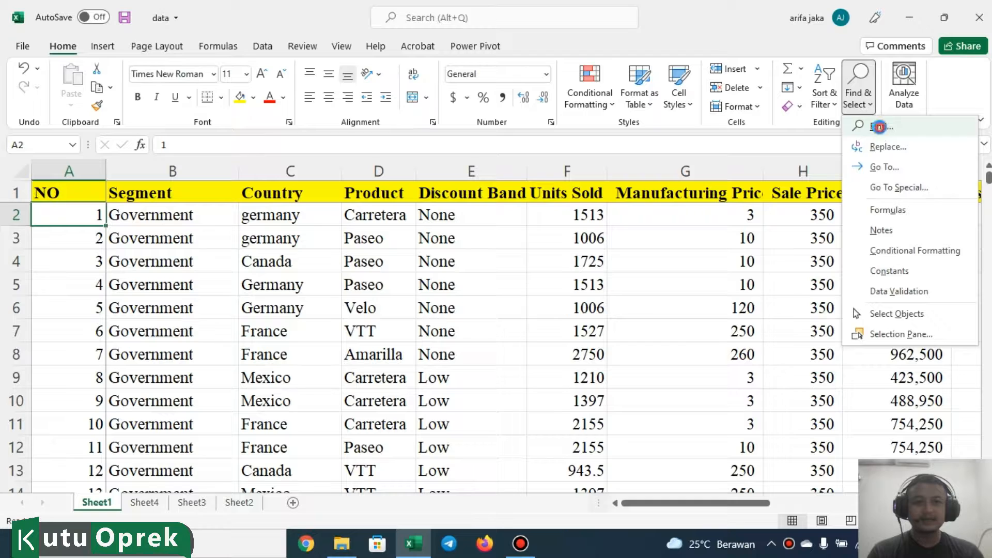
{"action": "left_click", "coordinate": [876, 126]}
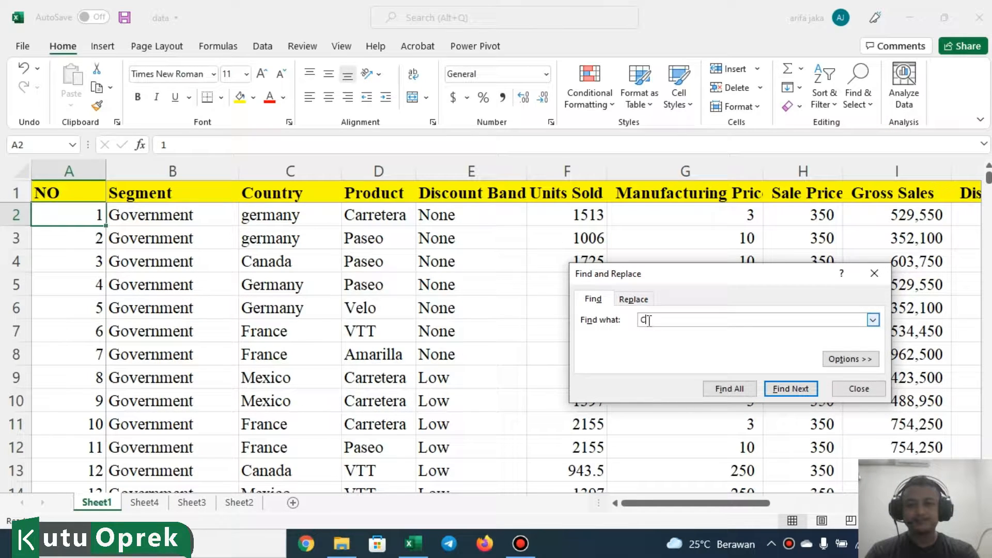
{"action": "type", "text": "Canada"}
{"action": "key", "text": "Return"}
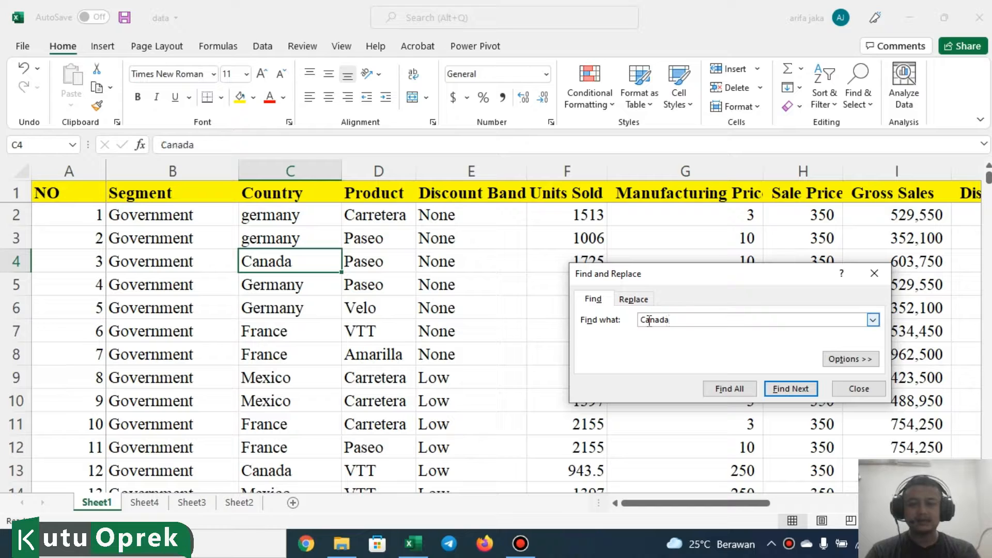
- Search for "germany" instead and step through its successive matches in the Country column, ending by closing the search
{"action": "double_click", "coordinate": [649, 321]}
{"action": "key", "text": "BackSpace"}
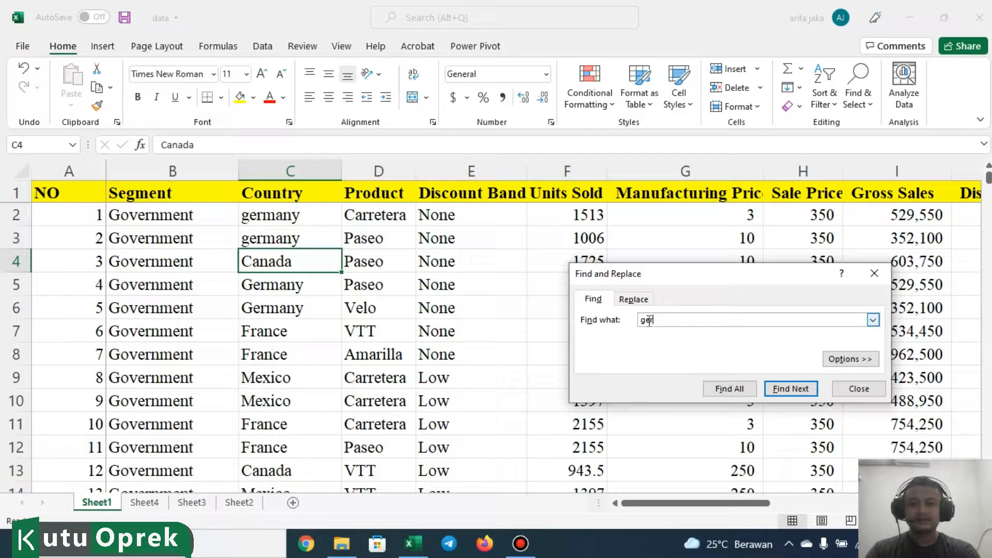
{"action": "type", "text": "germany"}
{"action": "key", "text": "Return"}
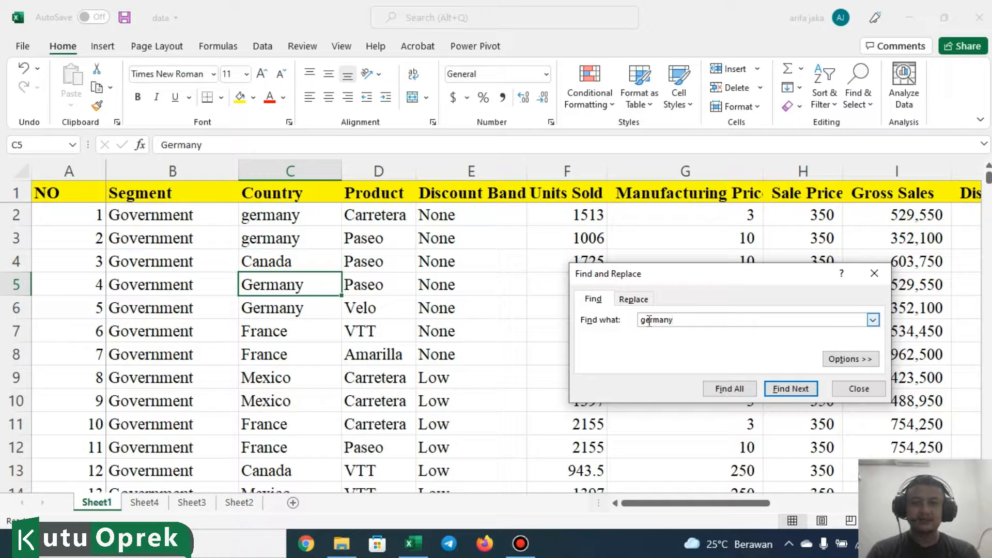
{"action": "key", "text": "Return"}
{"action": "key", "text": "Return"}
{"action": "key", "text": "Return"}
{"action": "key", "text": "Return"}
{"action": "key", "text": "Return"}
{"action": "key", "text": "Return"}
{"action": "key", "text": "Return"}
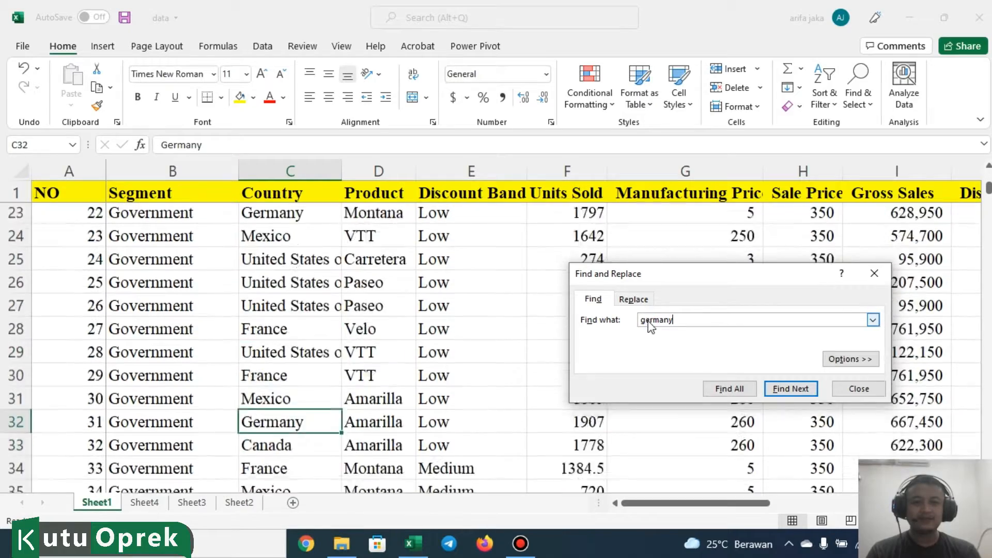
{"action": "key", "text": "Return"}
{"action": "key", "text": "Return"}
{"action": "key", "text": "Return"}
{"action": "key", "text": "Return"}
{"action": "key", "text": "Return"}
{"action": "key", "text": "Return"}
{"action": "key", "text": "Return"}
{"action": "key", "text": "Return"}
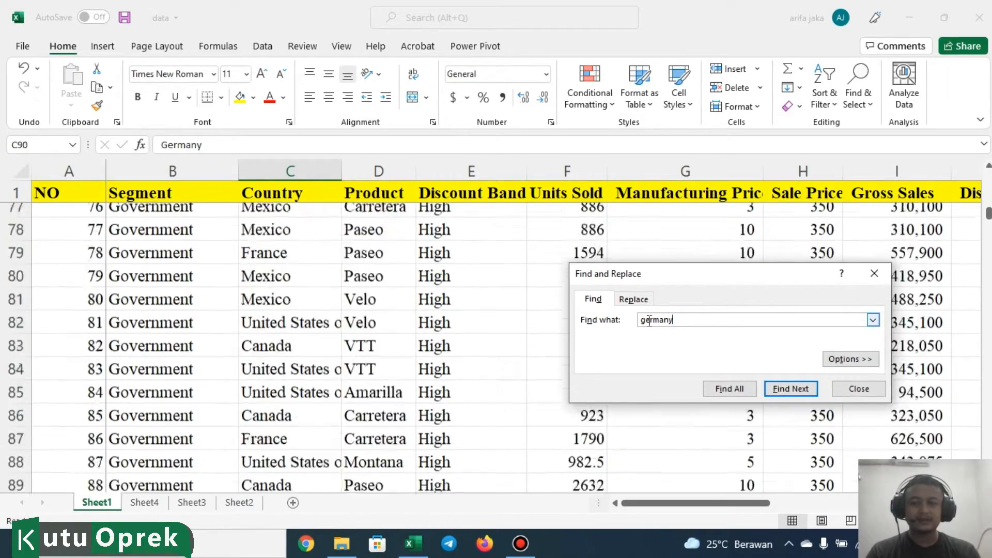
{"action": "key", "text": "Return"}
{"action": "key", "text": "Return"}
{"action": "key", "text": "Return"}
{"action": "key", "text": "Return"}
{"action": "key", "text": "Return"}
{"action": "key", "text": "Return"}
{"action": "key", "text": "Return"}
{"action": "key", "text": "Return"}
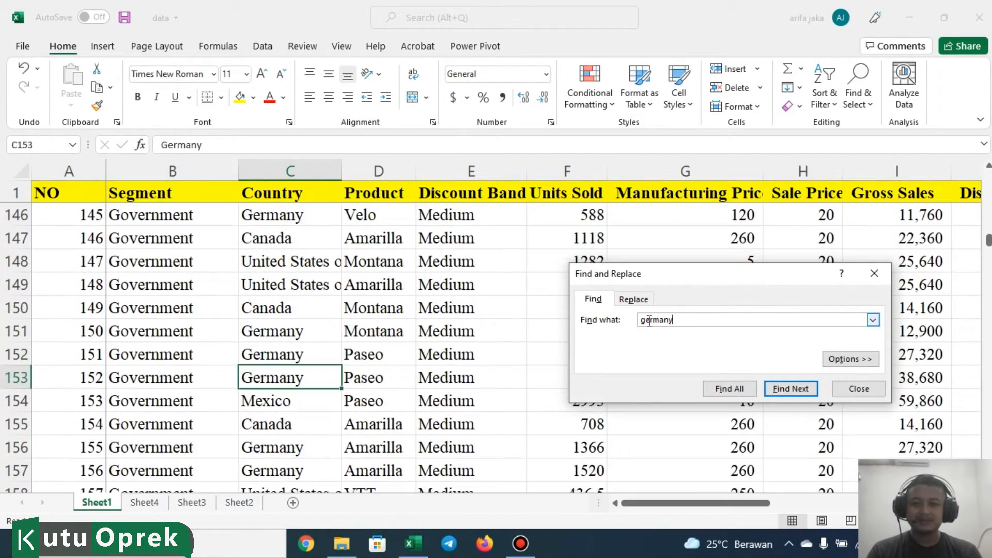
{"action": "key", "text": "Return"}
{"action": "key", "text": "Return"}
{"action": "key", "text": "Return"}
{"action": "key", "text": "Escape"}
- Return to cell B2, list all matches for "germany" at once and look through the results
{"action": "key", "text": "Left"}
{"action": "key", "text": "ctrl+Up"}
{"action": "key", "text": "Down"}
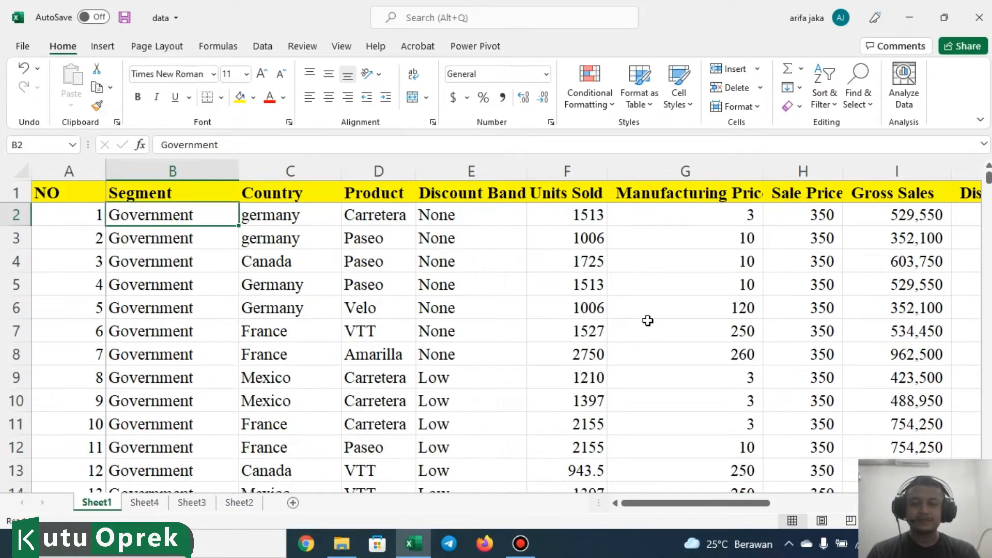
{"action": "left_click", "coordinate": [858, 98]}
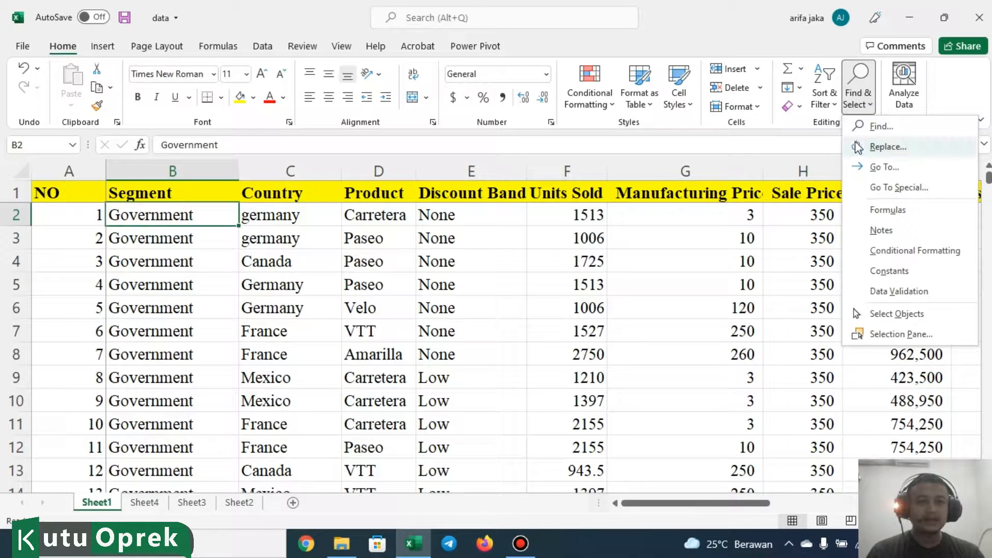
{"action": "left_click", "coordinate": [873, 128]}
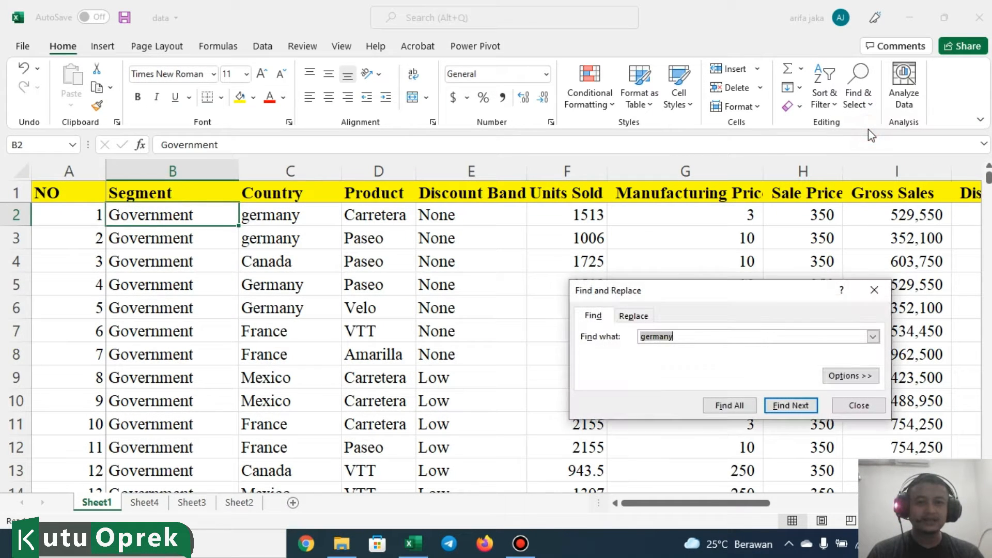
{"action": "left_click", "coordinate": [728, 404]}
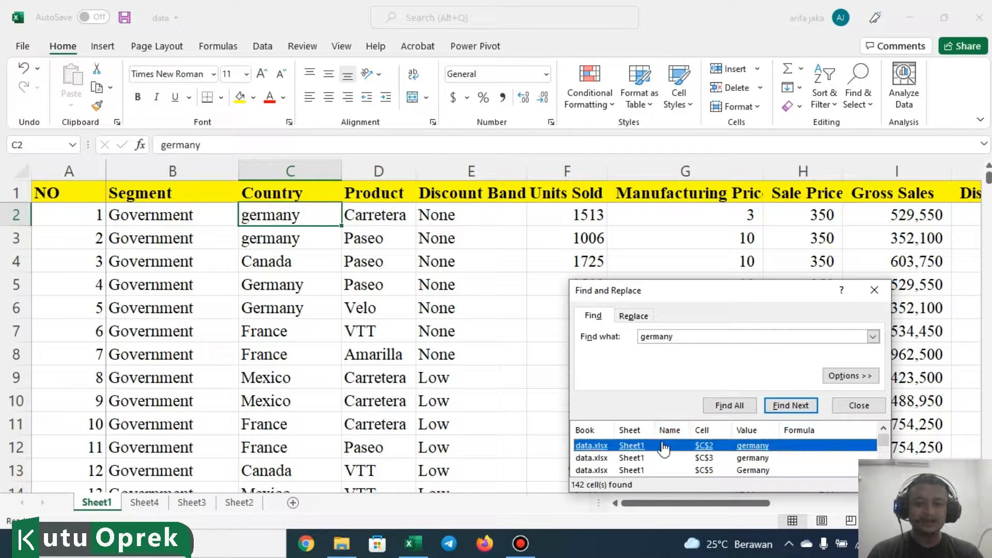
{"action": "scroll", "coordinate": [648, 434], "scroll_direction": "down", "scroll_amount": 10}
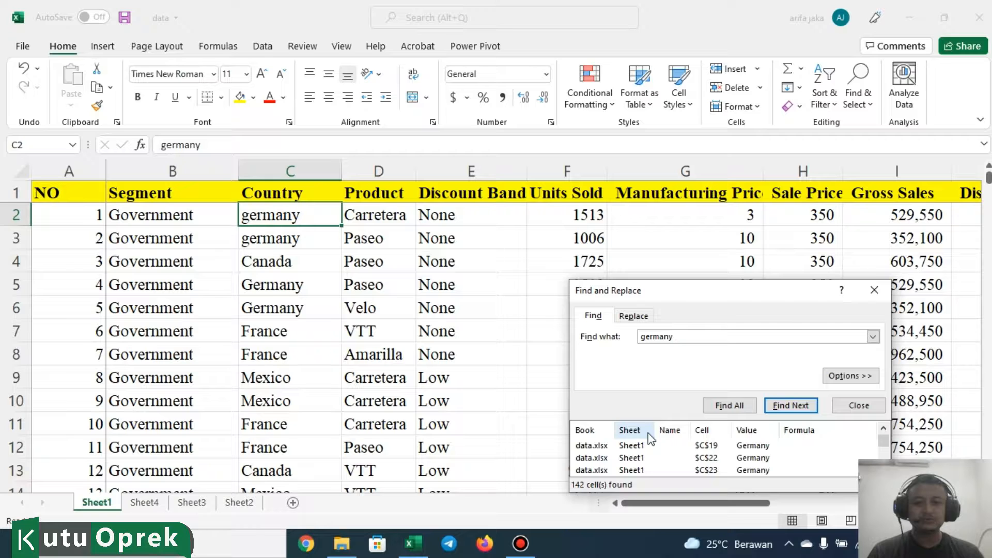
{"action": "scroll", "coordinate": [647, 435], "scroll_direction": "down", "scroll_amount": 10}
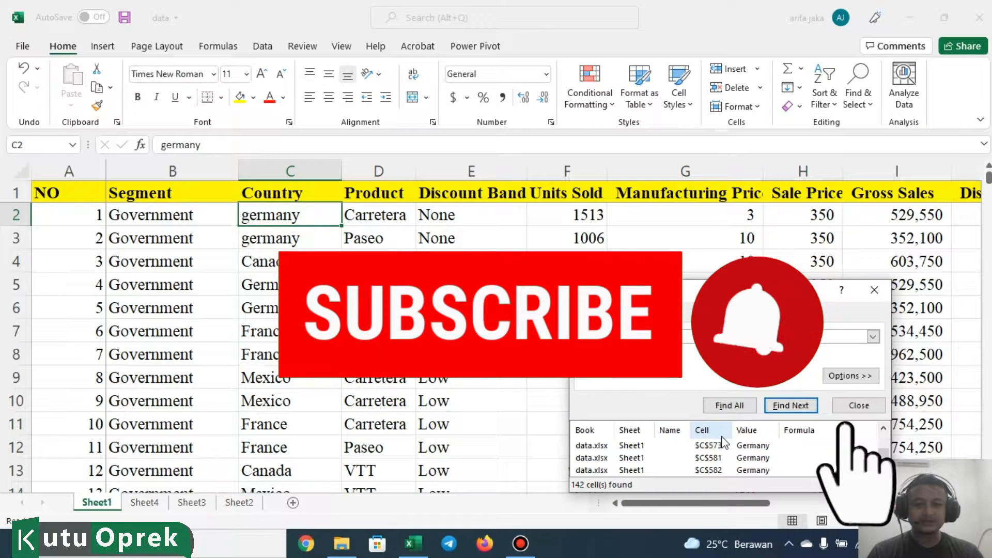
- Jump from the results list to the matches in C581 and C606, and close the search
{"action": "left_click", "coordinate": [719, 458]}
{"action": "scroll", "coordinate": [719, 458], "scroll_direction": "down", "scroll_amount": 2}
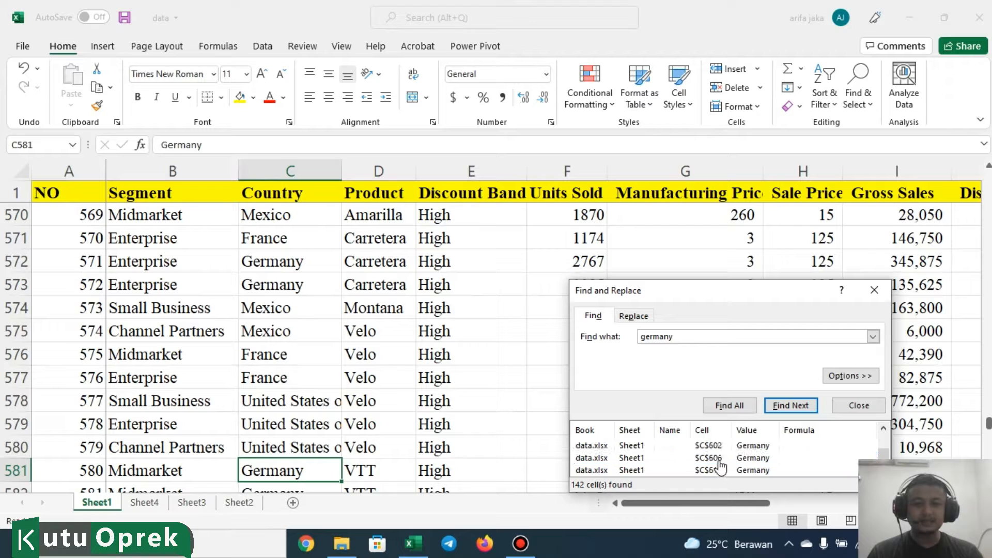
{"action": "left_click", "coordinate": [719, 459]}
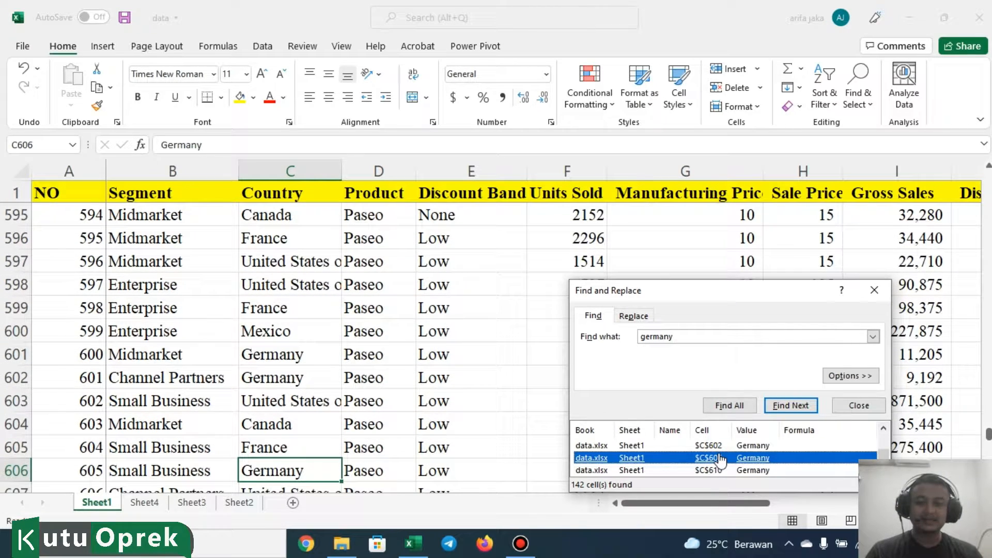
{"action": "key", "text": "Escape"}
- Reopen the search for "germany" with its extra options shown, limit it to the current sheet and find the next match
{"action": "scroll", "coordinate": [389, 378], "scroll_direction": "down", "scroll_amount": 16}
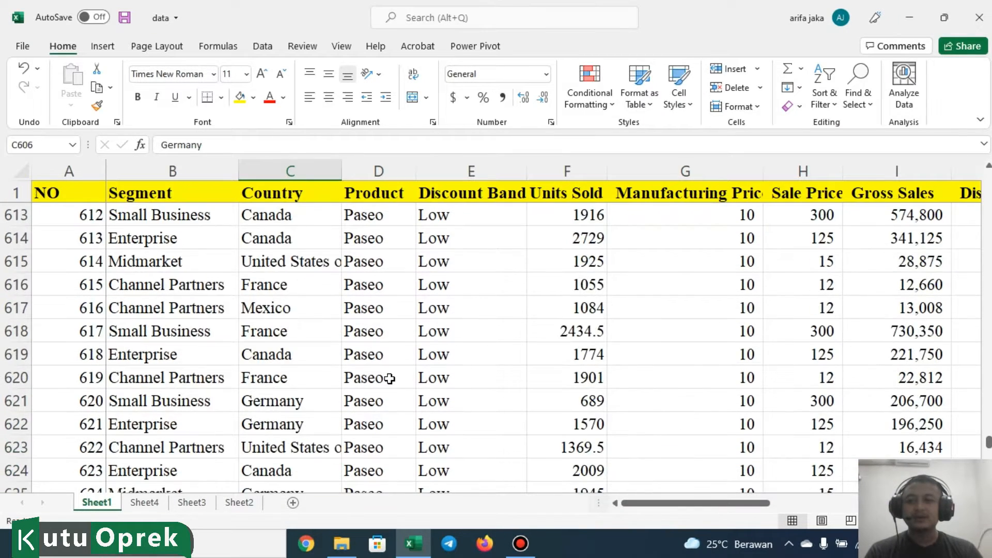
{"action": "scroll", "coordinate": [388, 378], "scroll_direction": "up", "scroll_amount": 20}
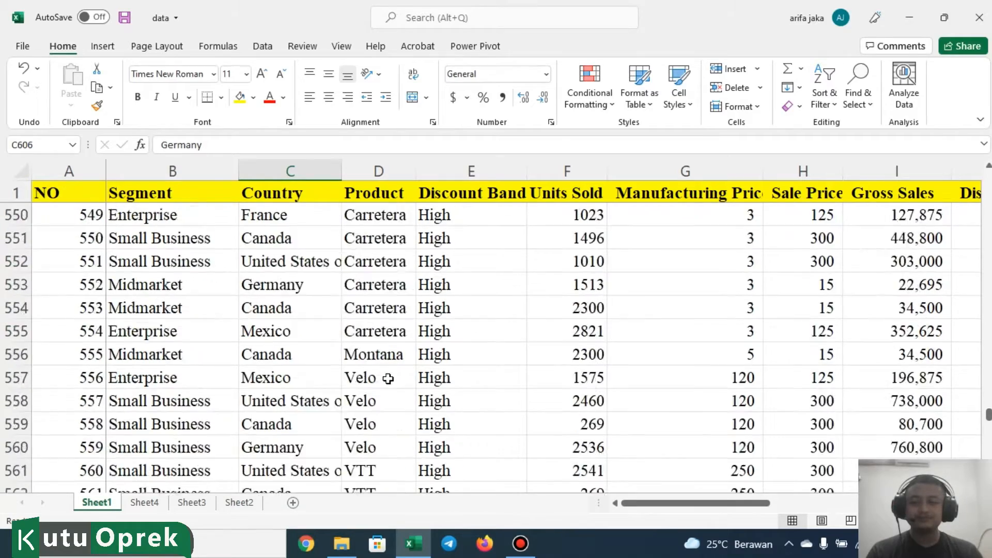
{"action": "scroll", "coordinate": [389, 385], "scroll_direction": "up", "scroll_amount": 20}
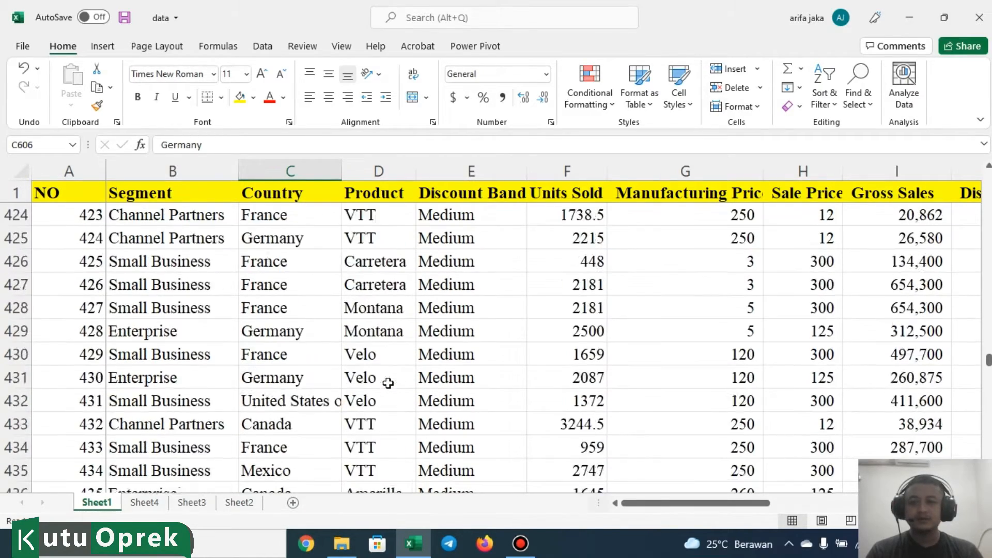
{"action": "left_click", "coordinate": [858, 93]}
{"action": "left_click", "coordinate": [879, 124]}
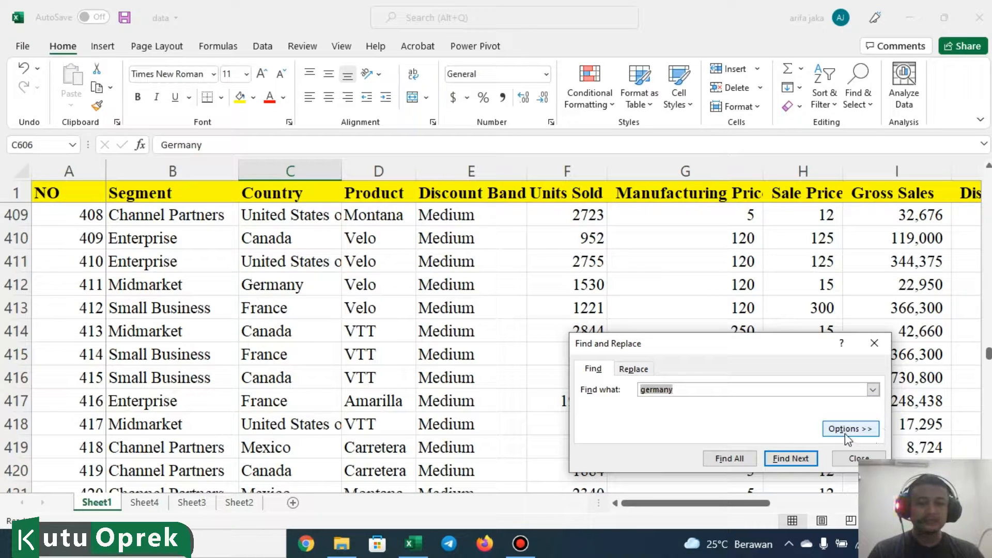
{"action": "left_click", "coordinate": [851, 429]}
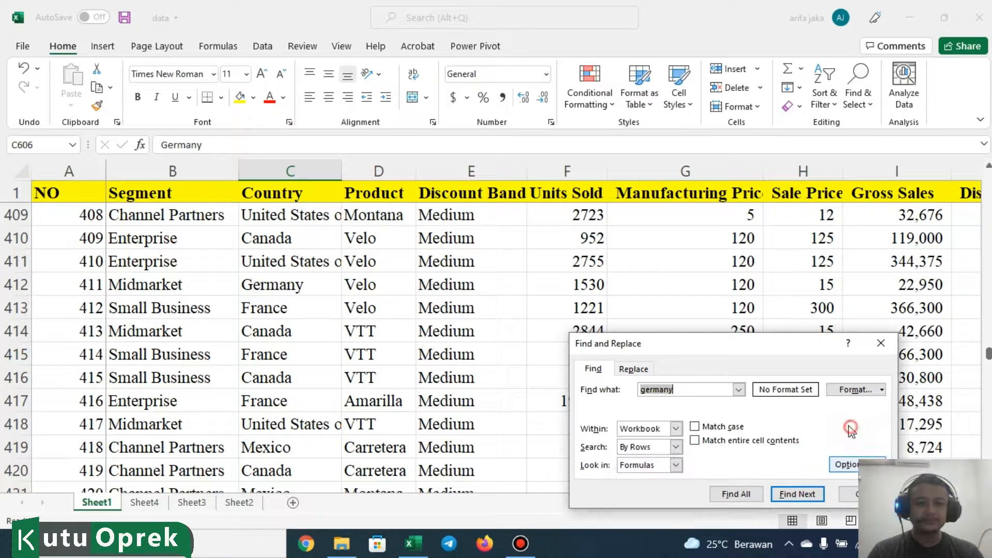
{"action": "left_click", "coordinate": [646, 428]}
{"action": "left_click", "coordinate": [651, 442]}
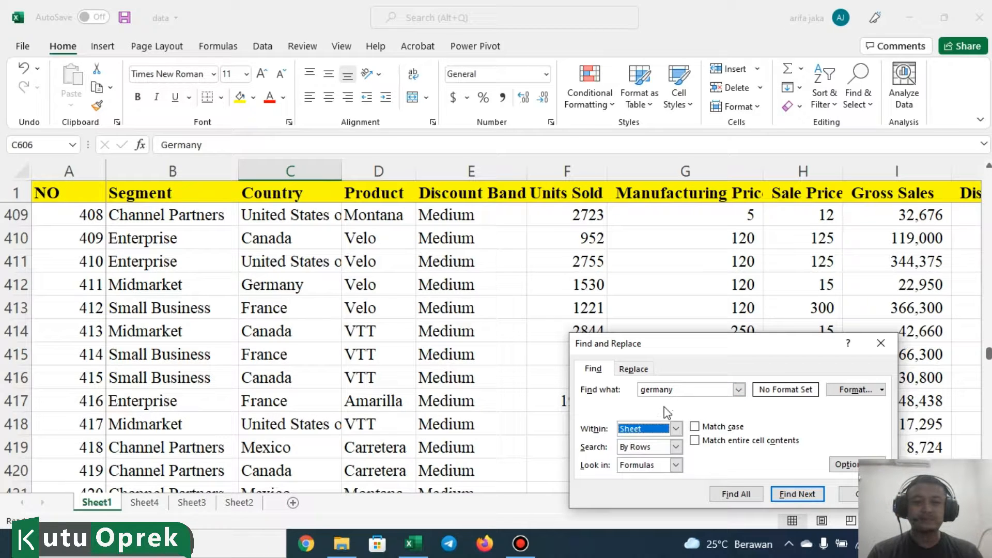
{"action": "left_click", "coordinate": [801, 496]}
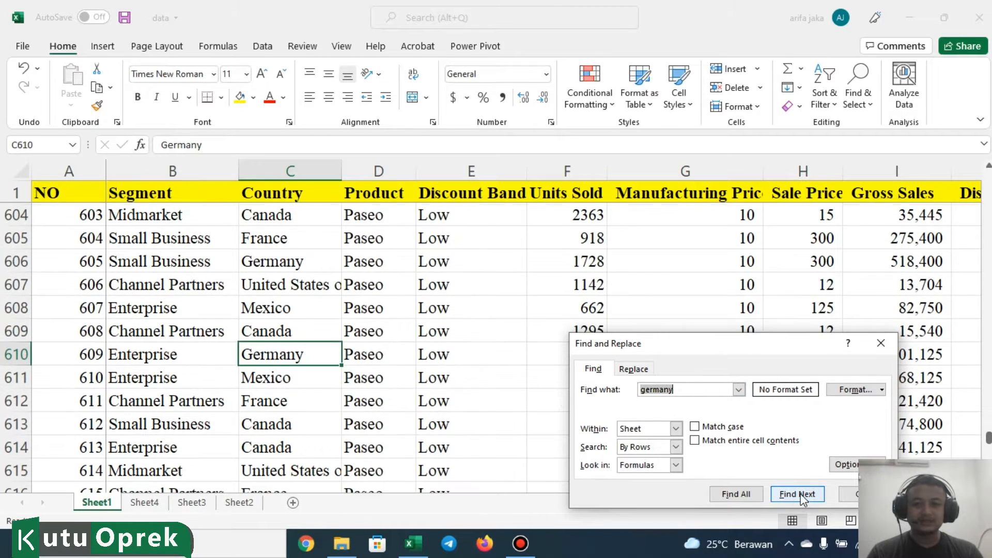
- List all "germany" matches within the sheet, enlarge the results list and review its entries
{"action": "left_click", "coordinate": [736, 494]}
{"action": "left_click_drag", "start_coordinate": [713, 348], "coordinate": [669, 219]}
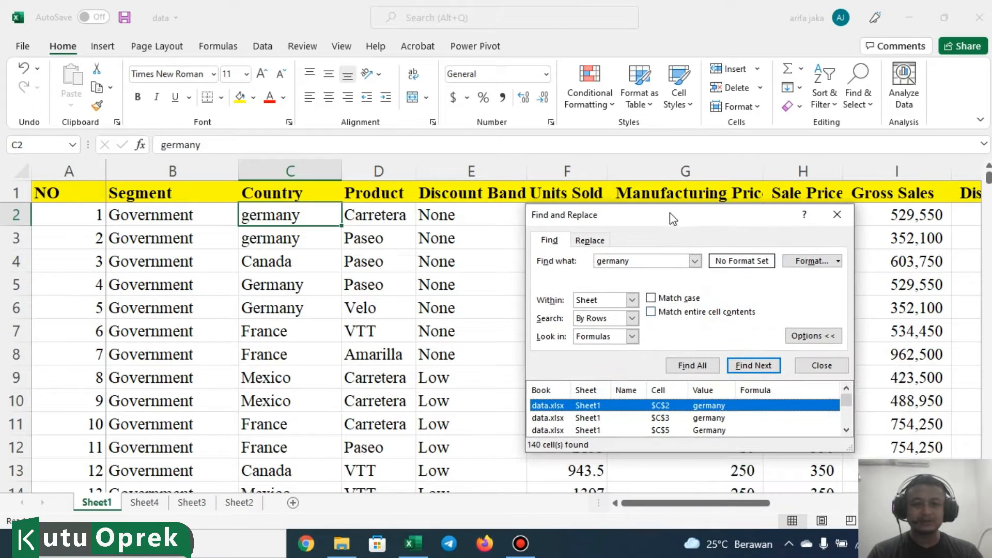
{"action": "left_click_drag", "start_coordinate": [653, 453], "coordinate": [658, 537]}
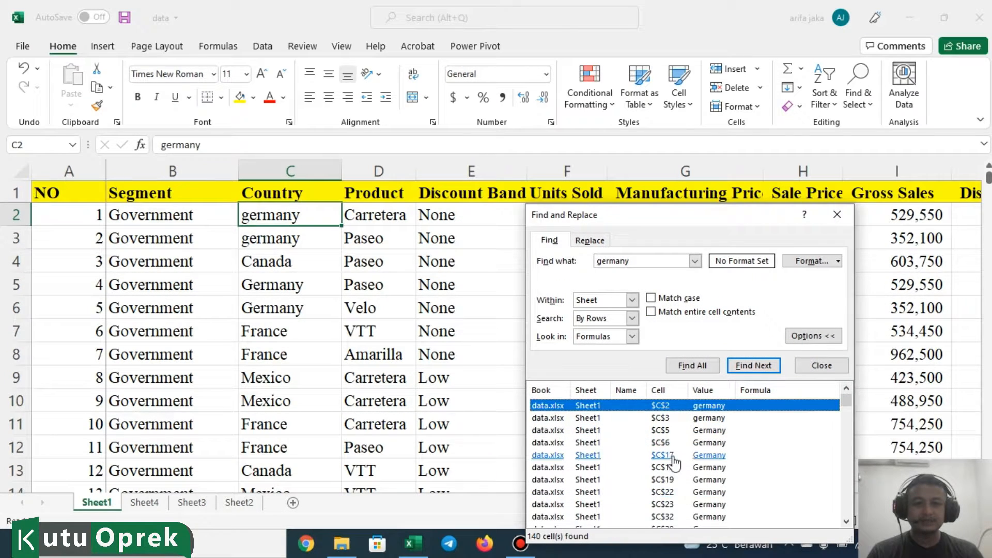
{"action": "scroll", "coordinate": [659, 472], "scroll_direction": "down", "scroll_amount": 20}
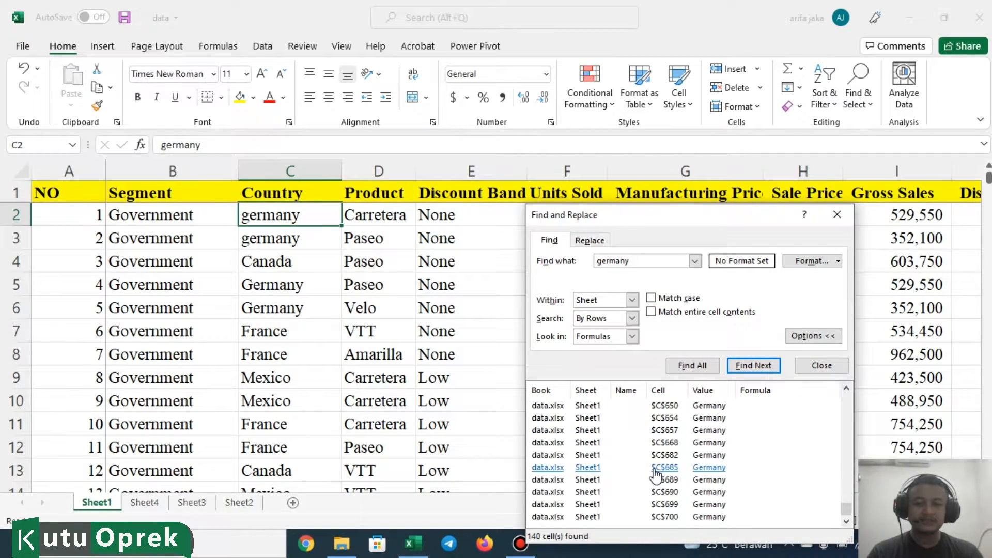
{"action": "scroll", "coordinate": [652, 471], "scroll_direction": "up", "scroll_amount": 15}
{"action": "scroll", "coordinate": [651, 471], "scroll_direction": "down", "scroll_amount": 15}
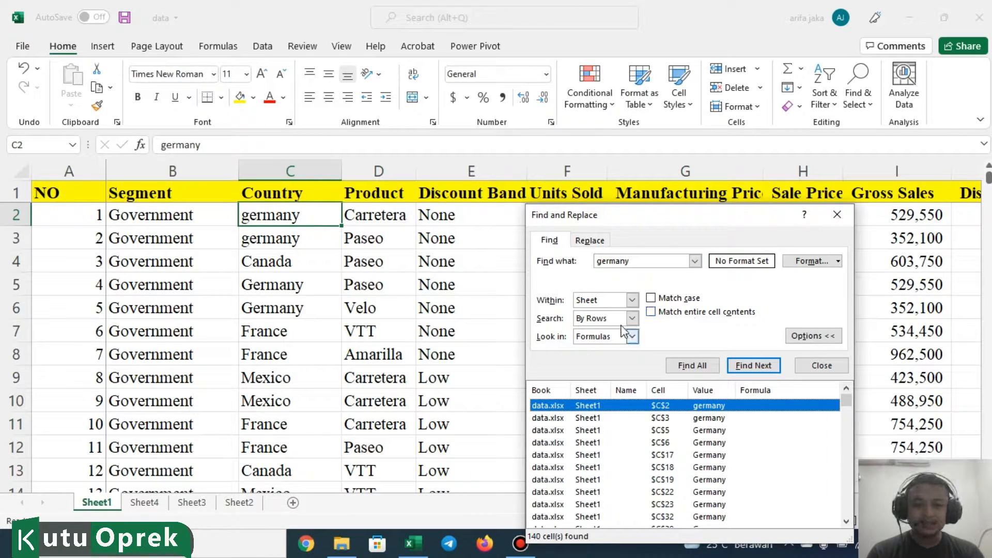
- Widen the search scope to the whole workbook, list all "germany" matches and review the results from first to last
{"action": "left_click", "coordinate": [632, 299]}
{"action": "left_click", "coordinate": [613, 321]}
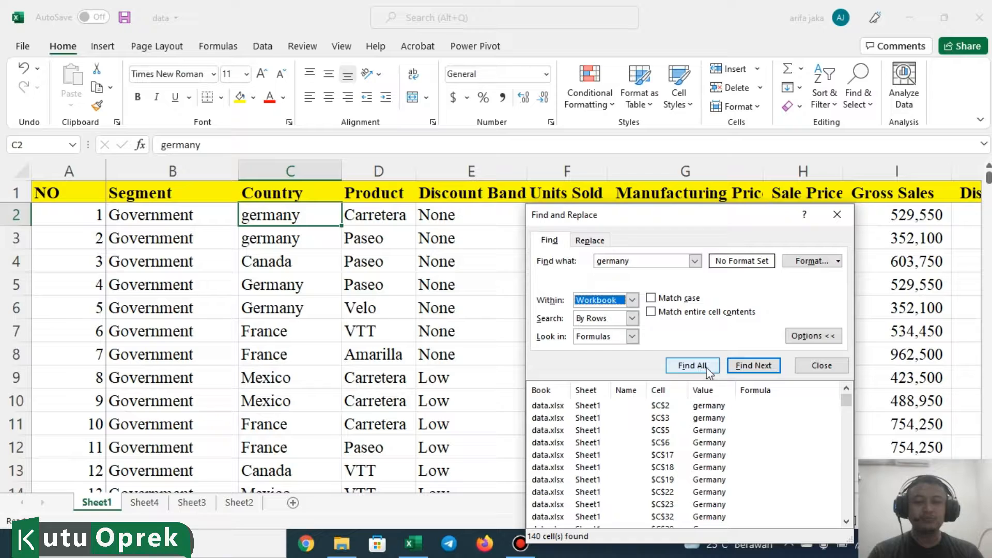
{"action": "left_click", "coordinate": [701, 367]}
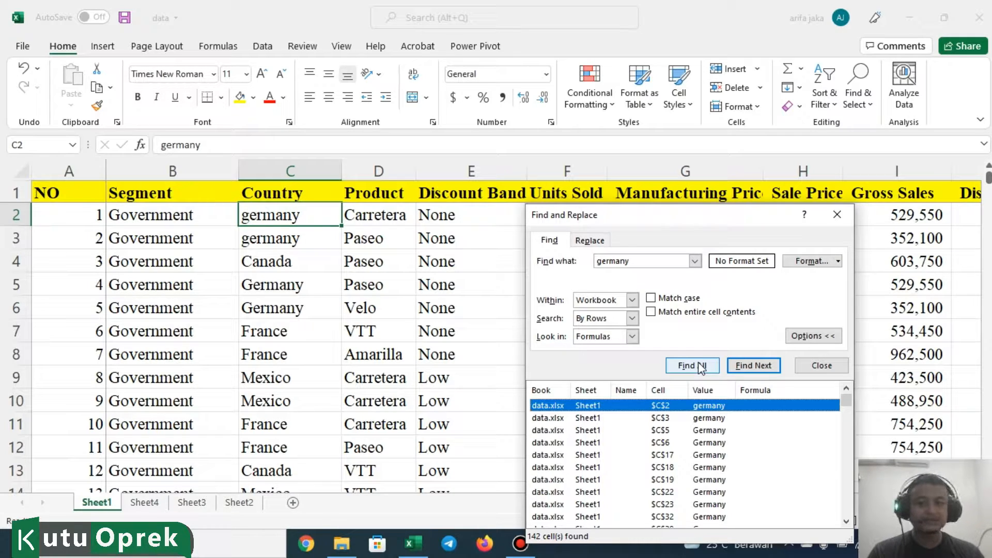
{"action": "scroll", "coordinate": [708, 439], "scroll_direction": "down", "scroll_amount": 20}
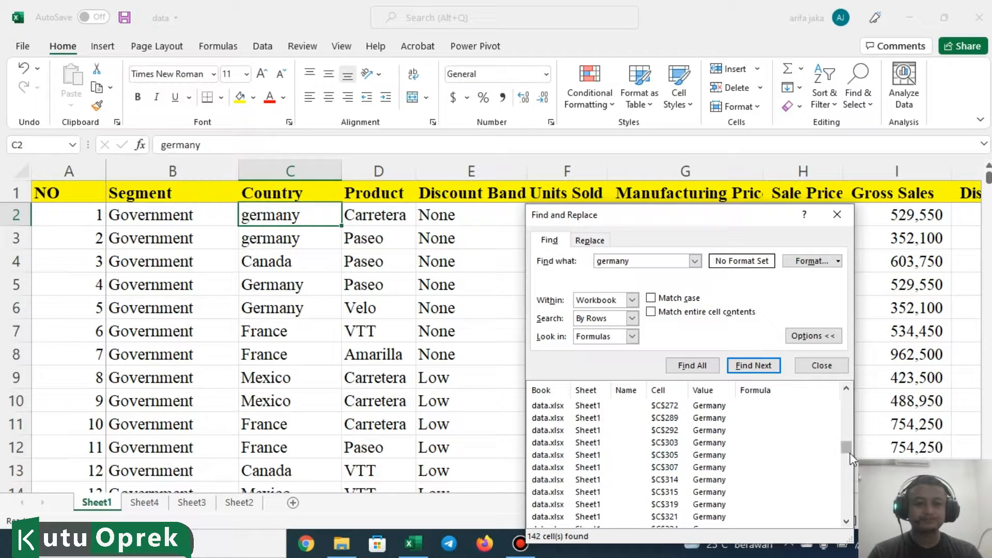
{"action": "left_click_drag", "start_coordinate": [851, 453], "coordinate": [842, 539]}
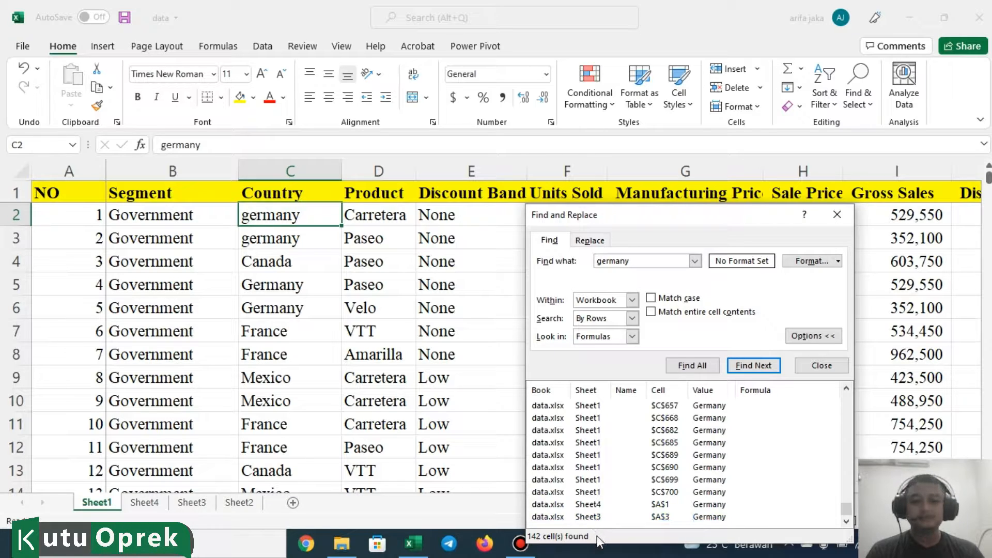
{"action": "scroll", "coordinate": [586, 476], "scroll_direction": "up", "scroll_amount": 15}
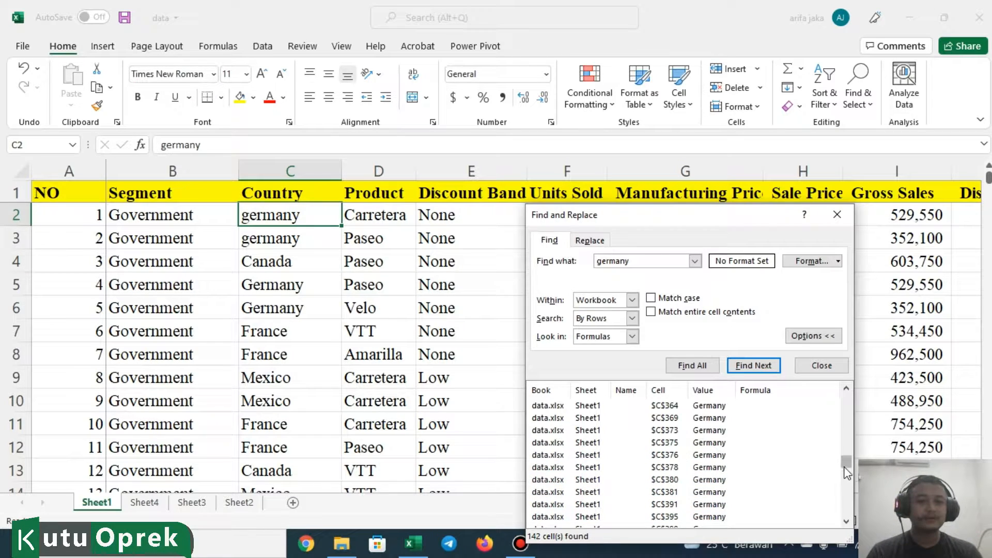
{"action": "left_click_drag", "start_coordinate": [845, 467], "coordinate": [844, 400]}
{"action": "left_click", "coordinate": [837, 405]}
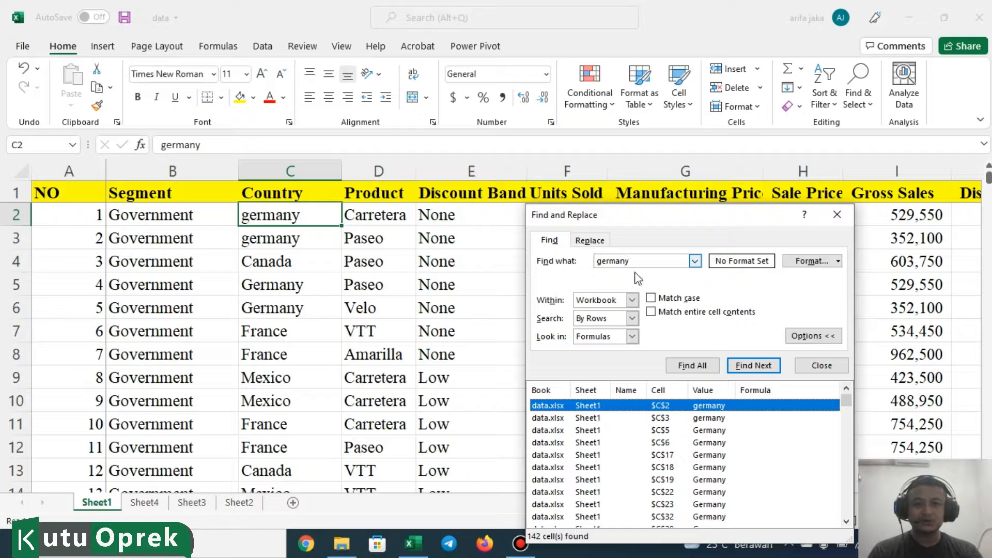
- Make the search case-sensitive and list all workbook matches for lowercase "germany"
{"action": "left_click", "coordinate": [651, 299]}
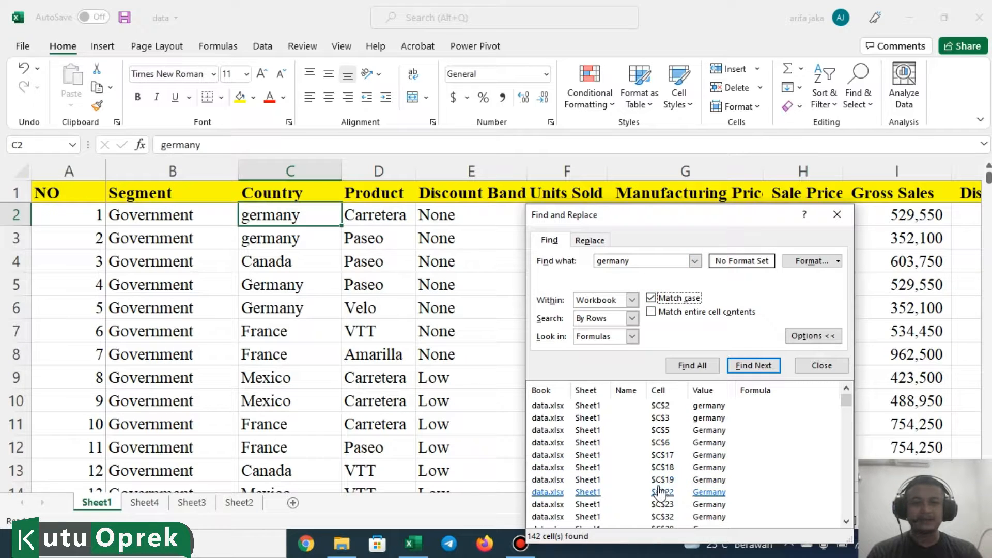
{"action": "left_click", "coordinate": [691, 366]}
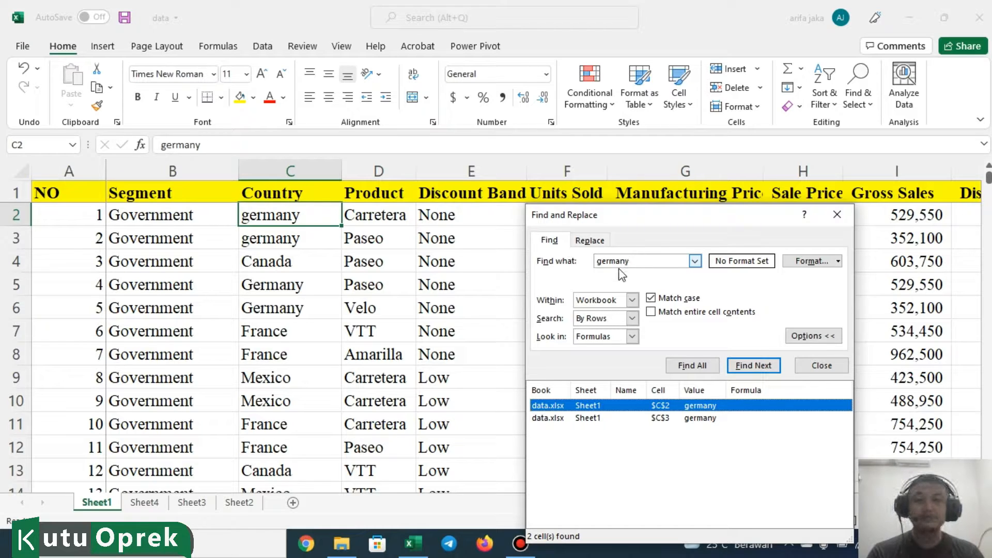
- Set the case-sensitive "germany" search to look in values and list all matches in the workbook
{"action": "left_click", "coordinate": [604, 261]}
{"action": "left_click", "coordinate": [674, 463]}
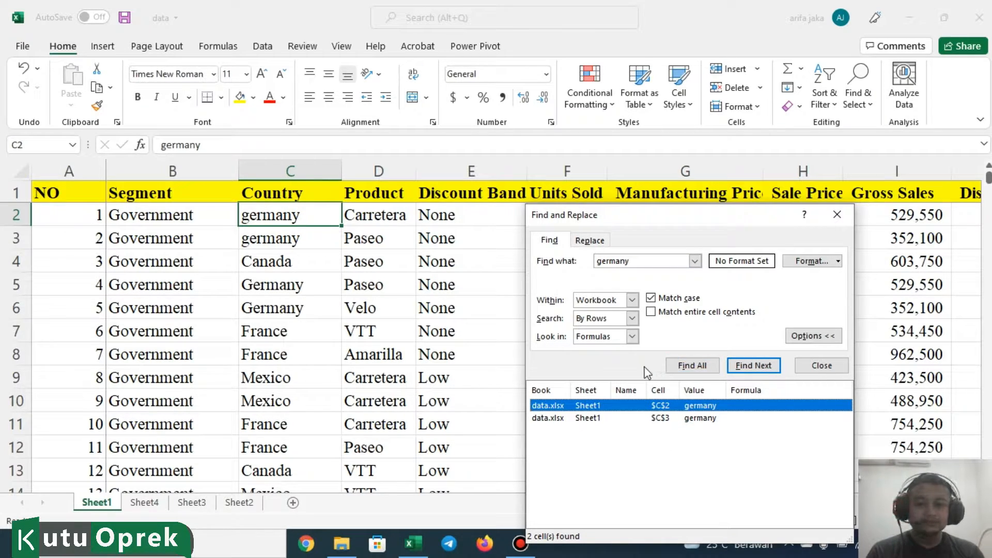
{"action": "left_click", "coordinate": [631, 336]}
{"action": "left_click", "coordinate": [595, 358]}
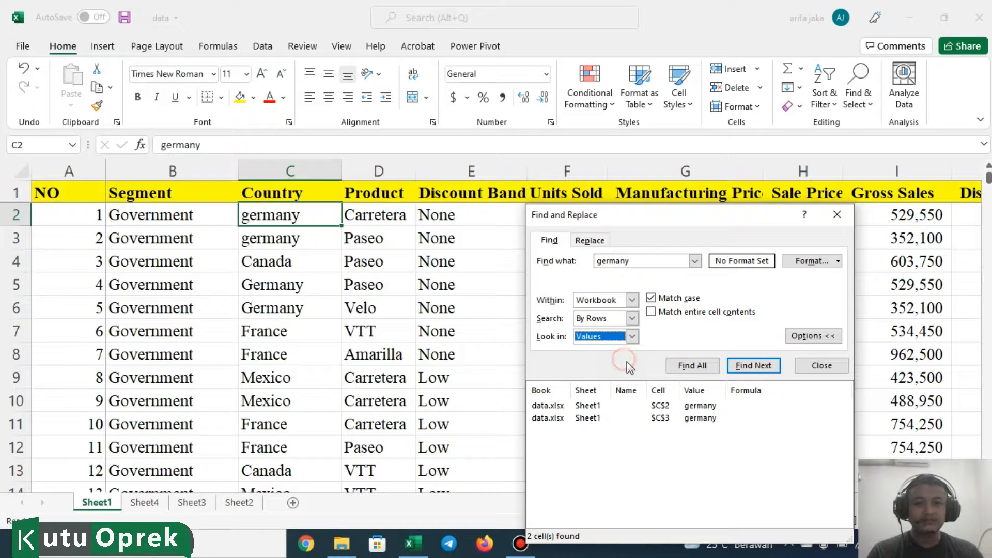
{"action": "left_click", "coordinate": [713, 364]}
- Turn off case matching, require entire cell contents to match, look in formulas, and review all "germany" matches in the workbook
{"action": "left_click", "coordinate": [651, 299]}
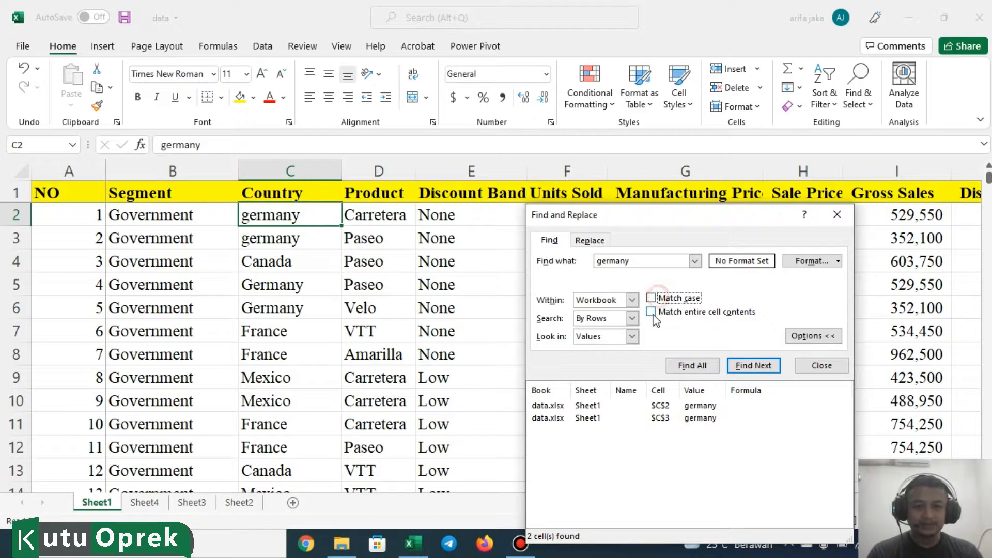
{"action": "left_click", "coordinate": [651, 312]}
{"action": "left_click", "coordinate": [631, 337]}
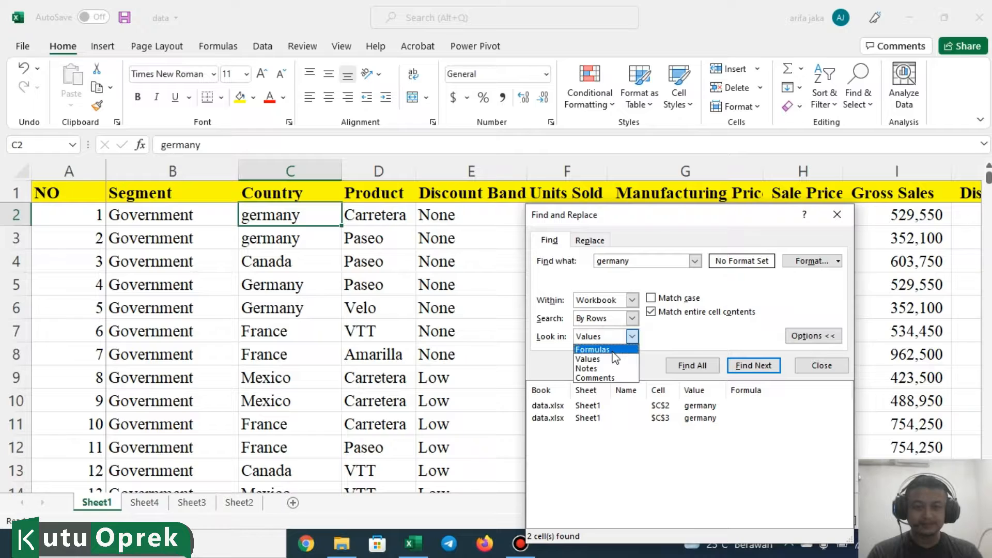
{"action": "left_click", "coordinate": [612, 350]}
{"action": "left_click", "coordinate": [704, 367]}
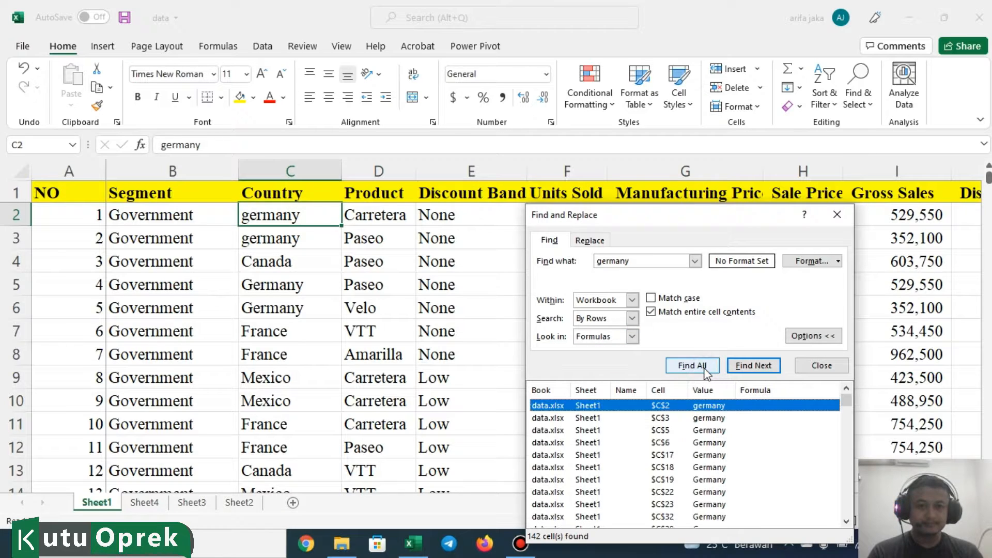
{"action": "left_click", "coordinate": [704, 367]}
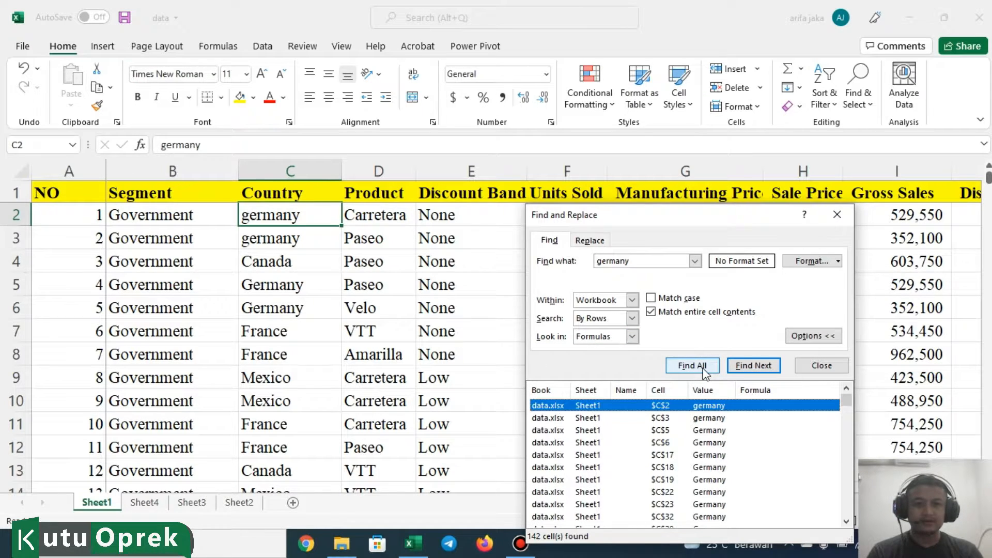
{"action": "scroll", "coordinate": [778, 459], "scroll_direction": "down", "scroll_amount": 10}
{"action": "scroll", "coordinate": [775, 459], "scroll_direction": "down", "scroll_amount": 3}
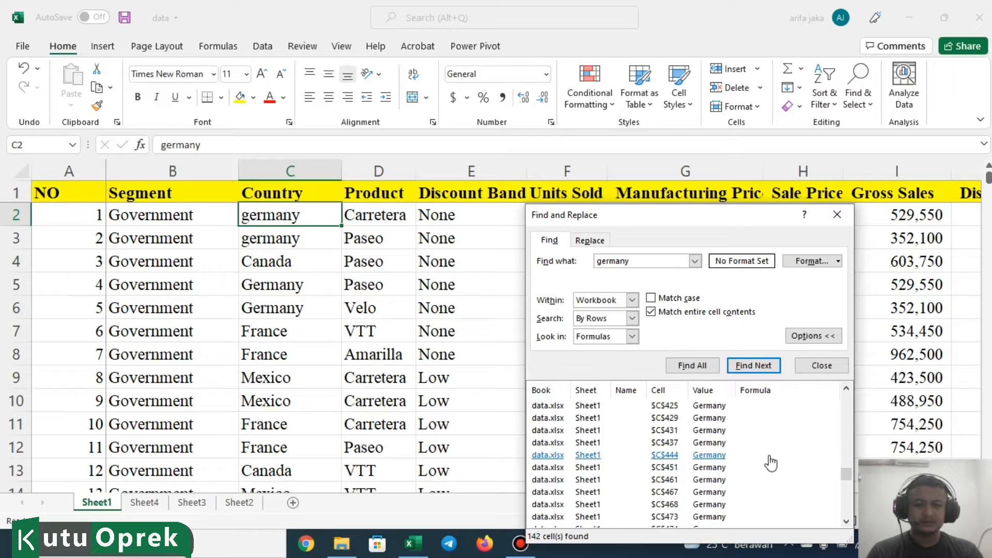
{"action": "scroll", "coordinate": [762, 468], "scroll_direction": "up", "scroll_amount": 13}
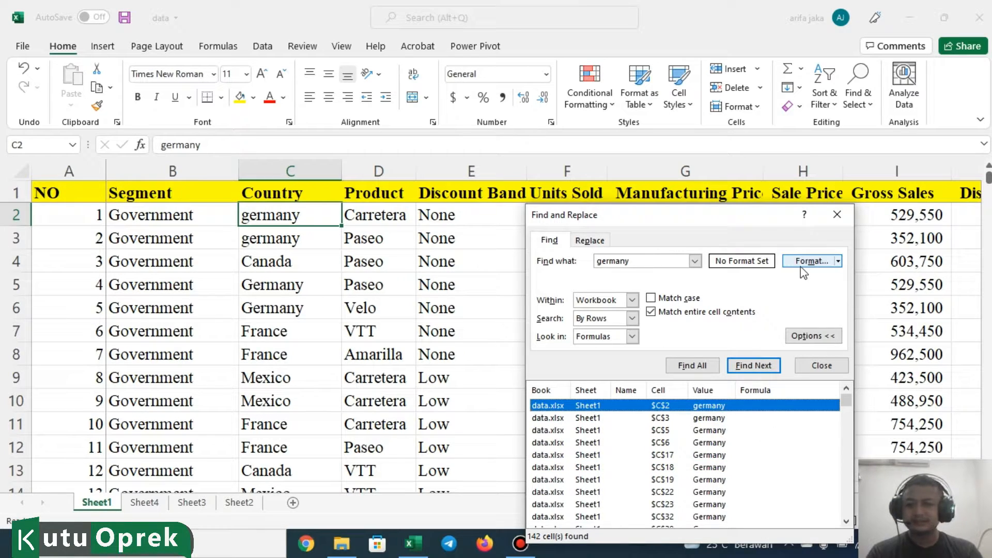
- Look through Sheet4, Sheet3 and Sheet2, and list all workbook cells whose entire contents match 1
{"action": "left_click", "coordinate": [144, 502]}
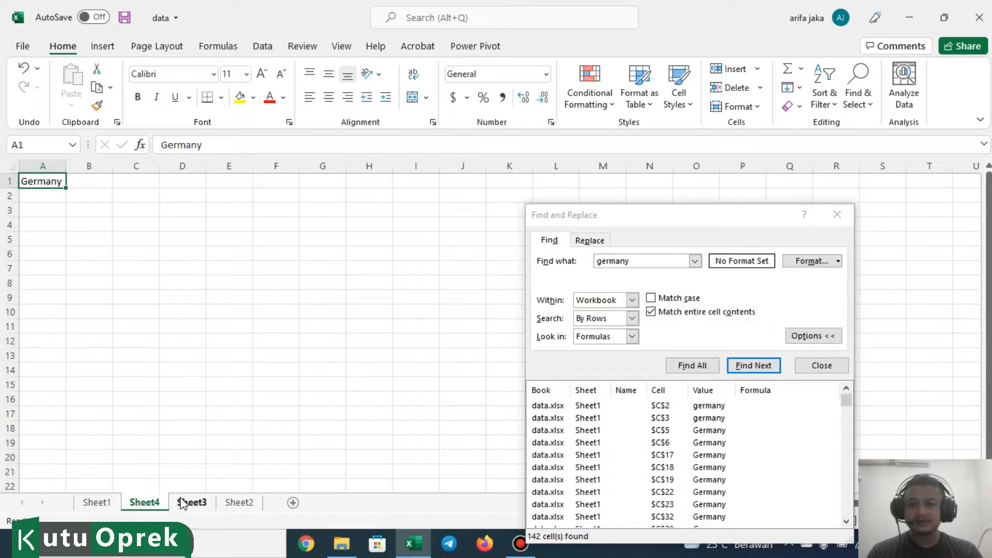
{"action": "left_click", "coordinate": [183, 504]}
{"action": "left_click", "coordinate": [239, 502]}
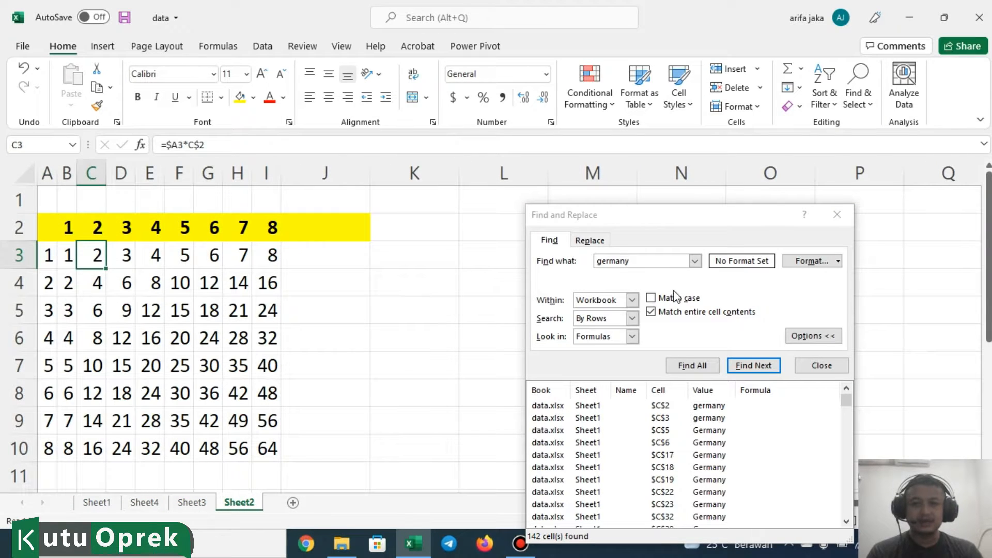
{"action": "left_click", "coordinate": [684, 260]}
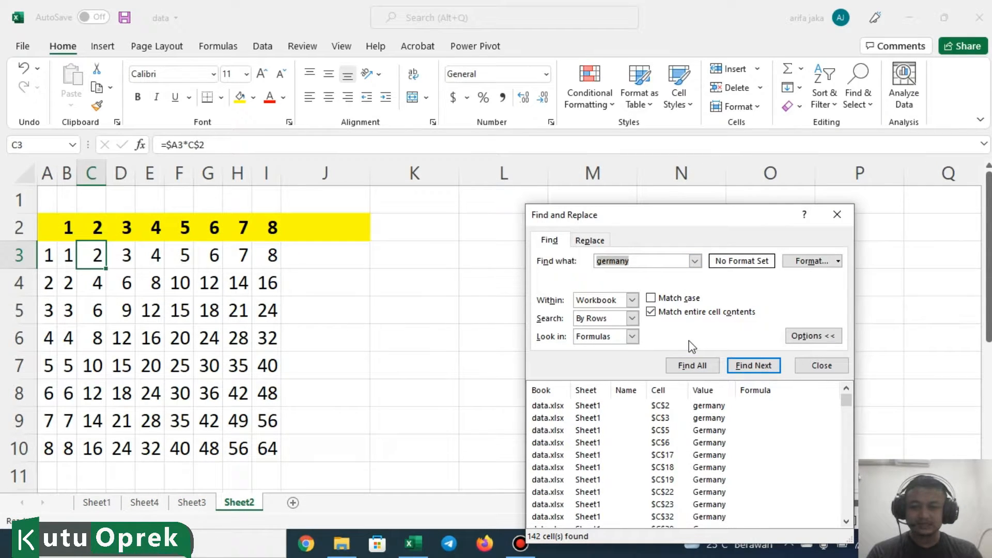
{"action": "type", "text": "1"}
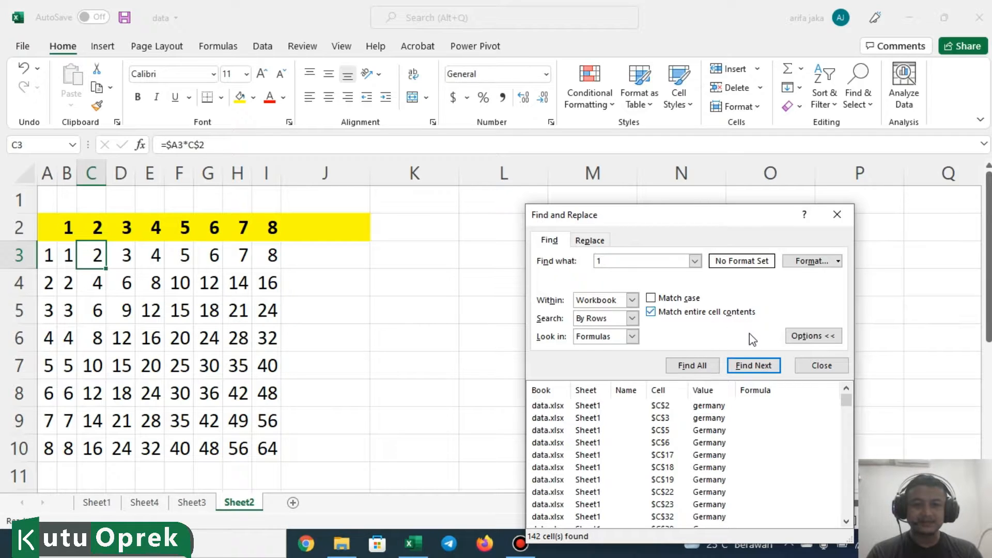
{"action": "left_click", "coordinate": [691, 366]}
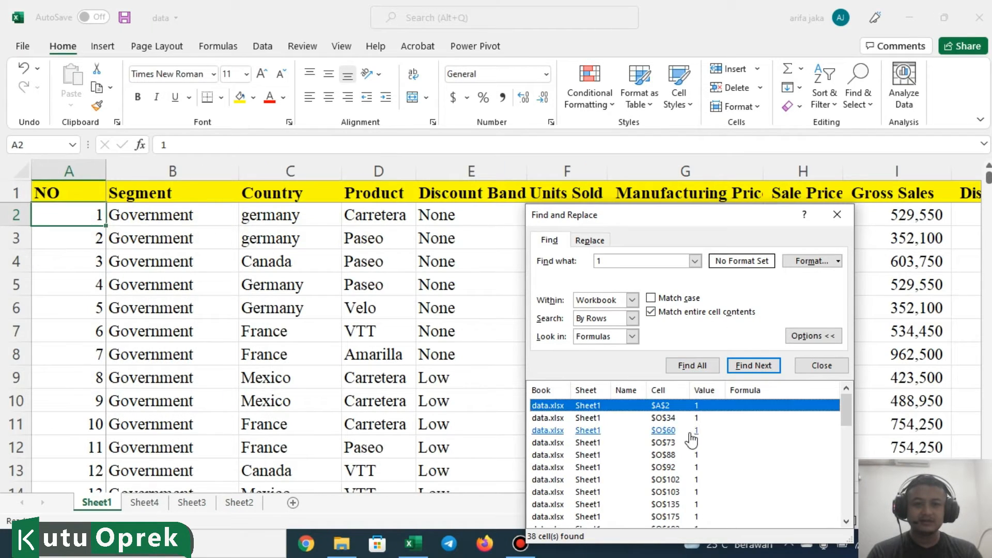
- Set the search for 1 to look in values and review the listed matches
{"action": "left_click", "coordinate": [631, 336]}
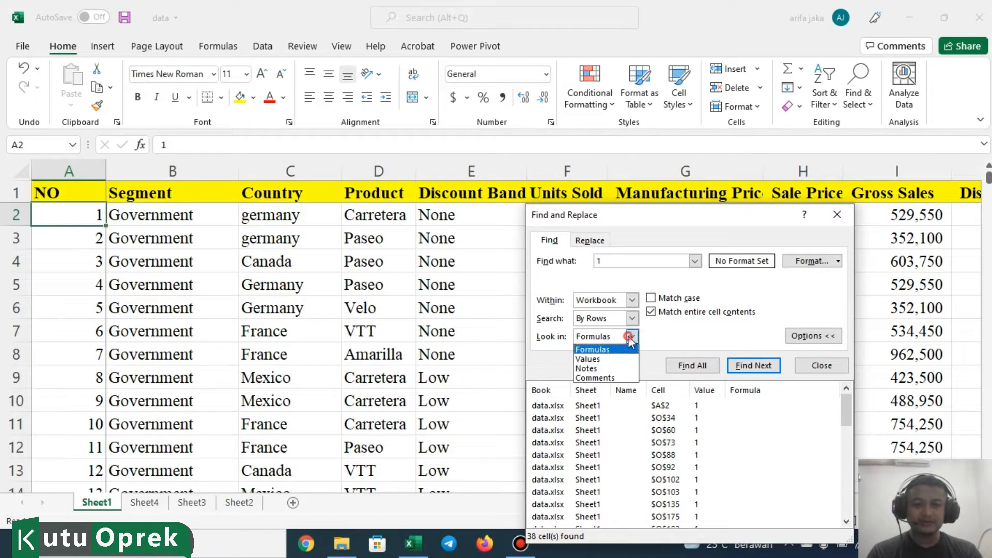
{"action": "left_click", "coordinate": [625, 360]}
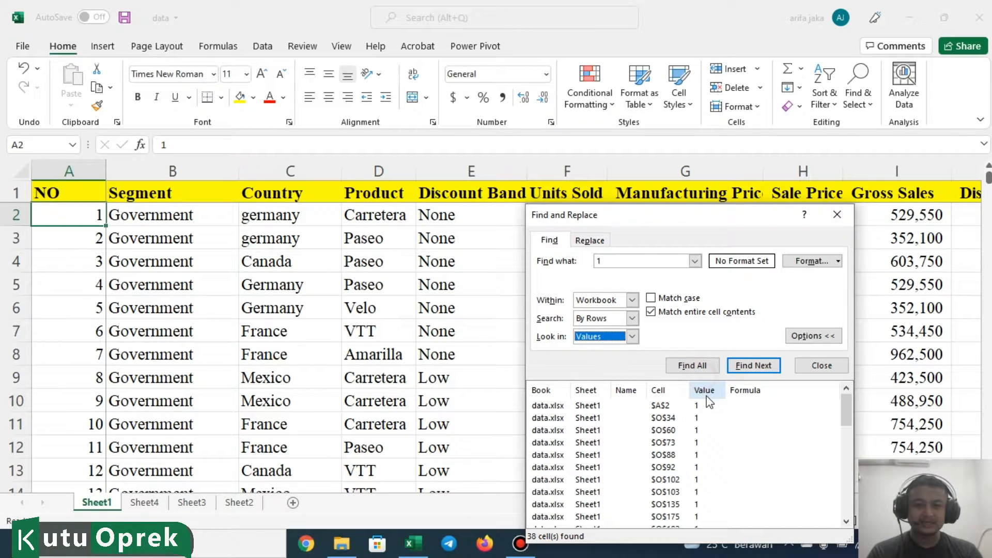
{"action": "scroll", "coordinate": [697, 451], "scroll_direction": "down", "scroll_amount": 10}
{"action": "scroll", "coordinate": [691, 468], "scroll_direction": "up", "scroll_amount": 5}
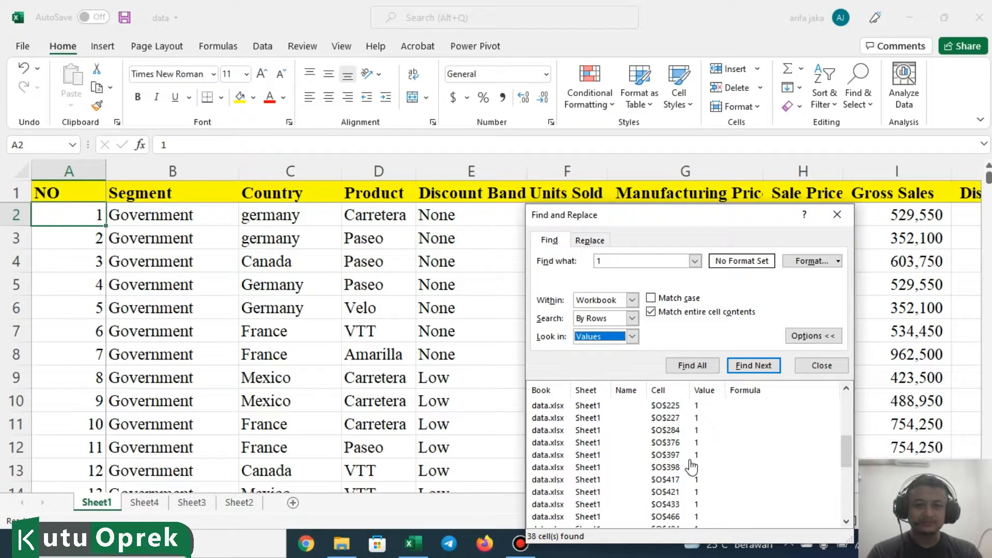
{"action": "scroll", "coordinate": [689, 465], "scroll_direction": "down", "scroll_amount": 5}
- Stop requiring entire cell contents to match, list all workbook values containing 1 and review the results
{"action": "left_click", "coordinate": [671, 313]}
{"action": "left_click", "coordinate": [692, 365]}
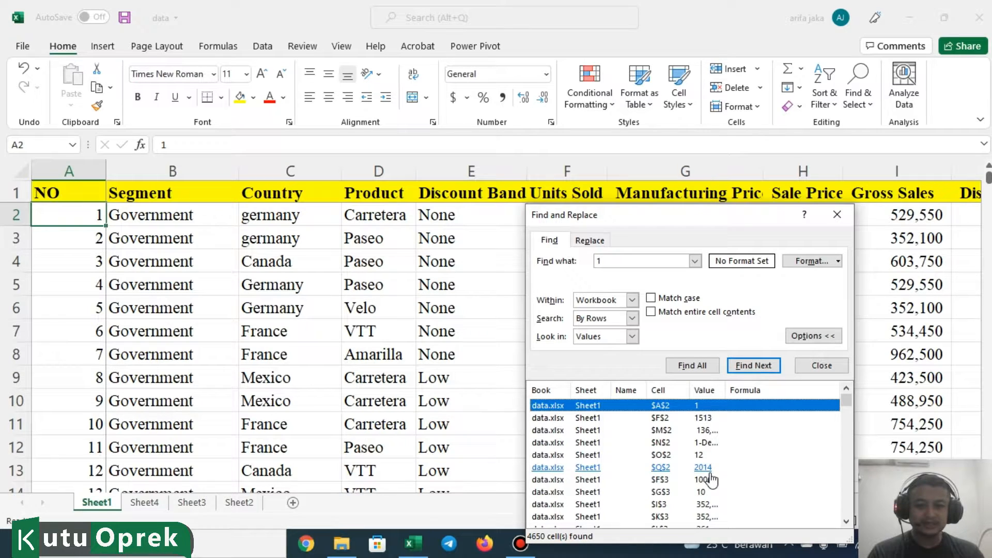
{"action": "scroll", "coordinate": [711, 486], "scroll_direction": "down", "scroll_amount": 10}
{"action": "scroll", "coordinate": [702, 509], "scroll_direction": "down", "scroll_amount": 9}
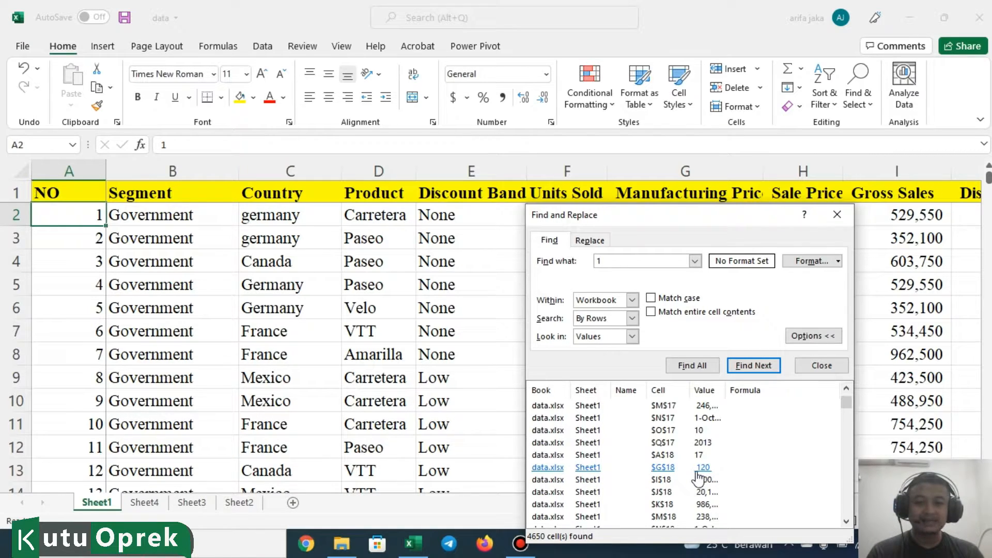
{"action": "scroll", "coordinate": [723, 476], "scroll_direction": "up", "scroll_amount": 5}
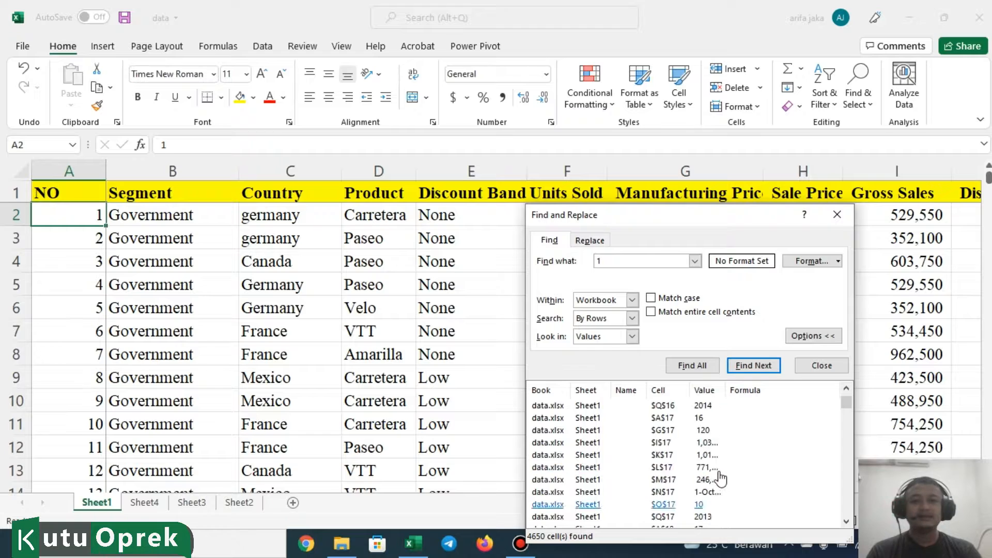
- View the replace settings, hide the extra options and close the Find and Replace dialog
{"action": "left_click", "coordinate": [589, 245]}
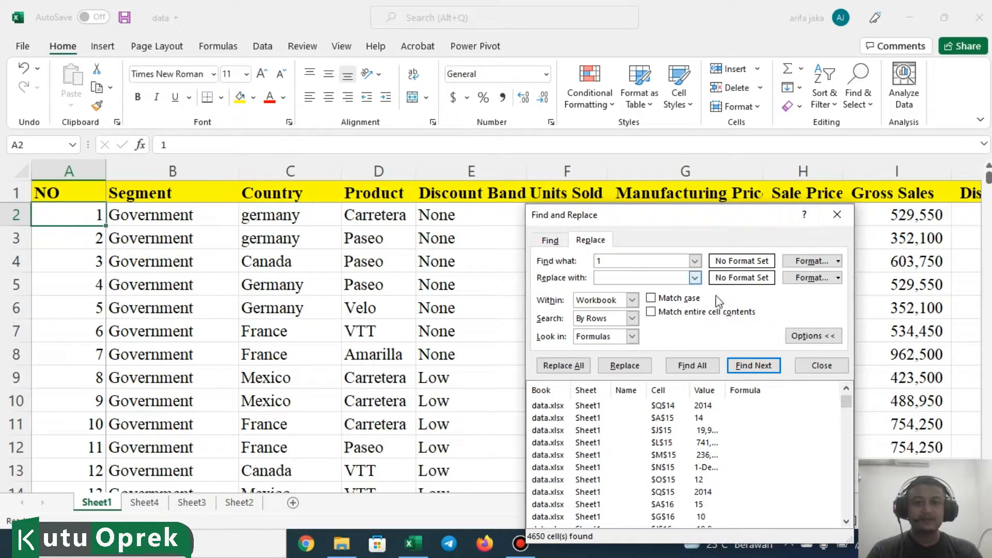
{"action": "left_click", "coordinate": [810, 336]}
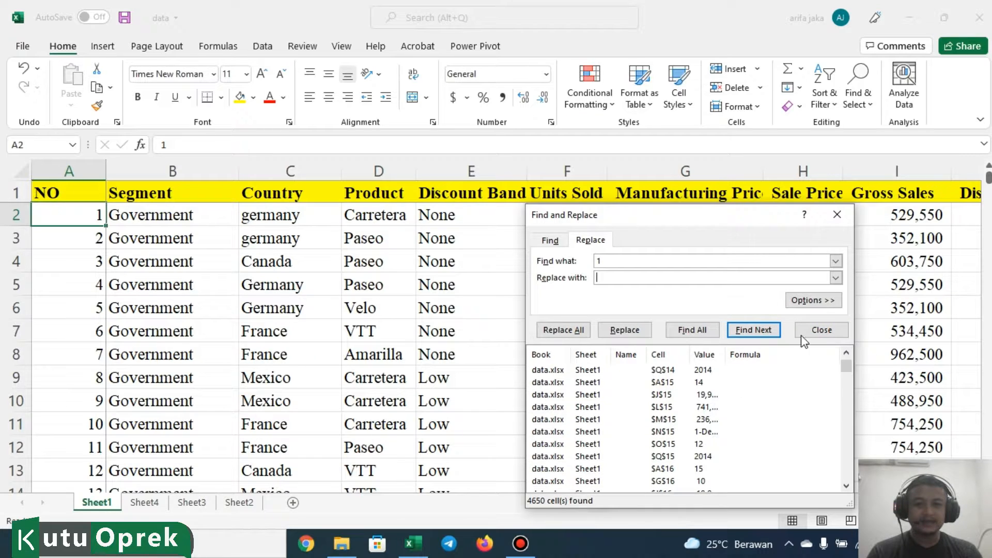
{"action": "left_click", "coordinate": [837, 215]}
- Select the Country column's entries in Sheet1 from C2 down to the last filled row
{"action": "left_click", "coordinate": [460, 307]}
{"action": "left_click", "coordinate": [289, 232]}
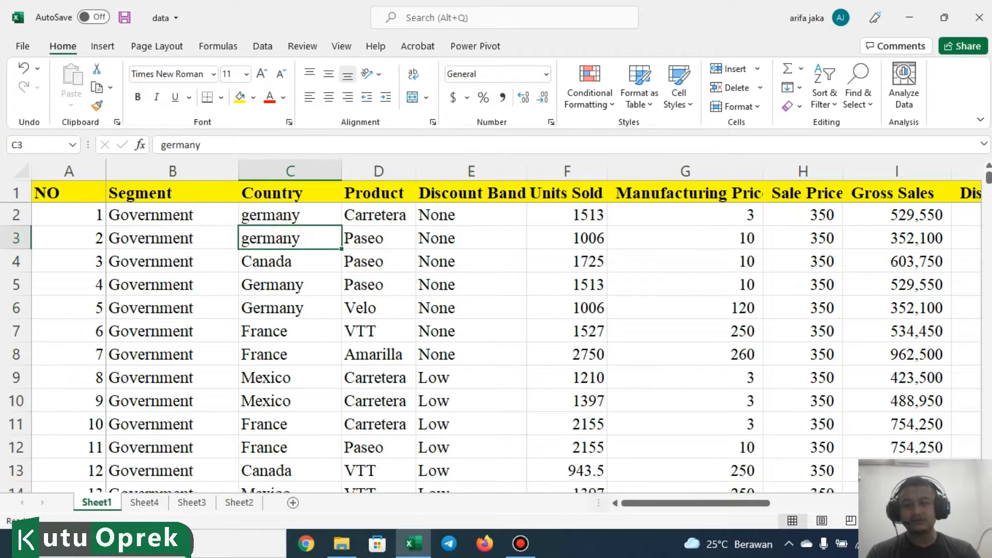
{"action": "left_click", "coordinate": [289, 308]}
{"action": "left_click", "coordinate": [289, 330]}
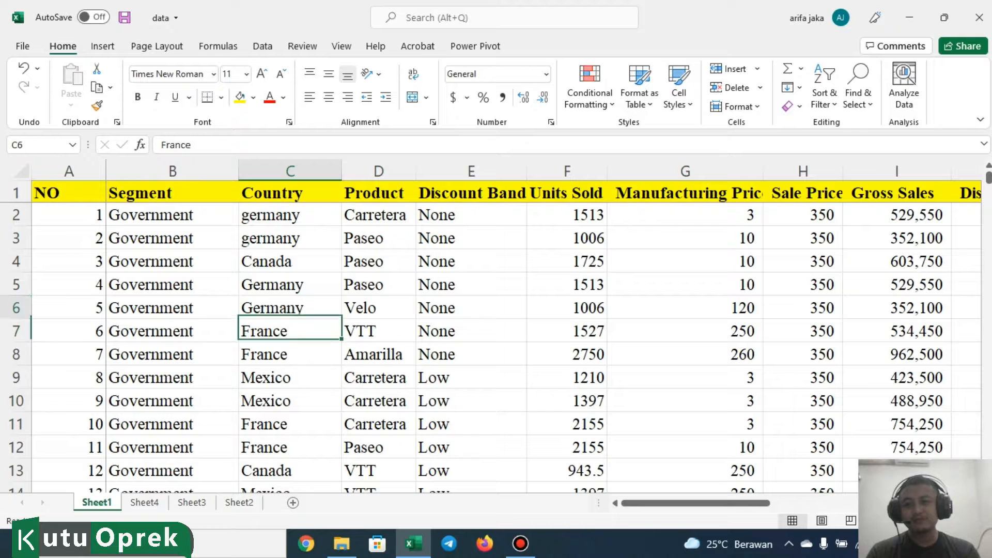
{"action": "left_click", "coordinate": [289, 261]}
{"action": "left_click", "coordinate": [289, 215]}
{"action": "key", "text": "ctrl+shift+Down"}
{"action": "scroll", "coordinate": [491, 351], "scroll_direction": "up", "scroll_amount": 20}
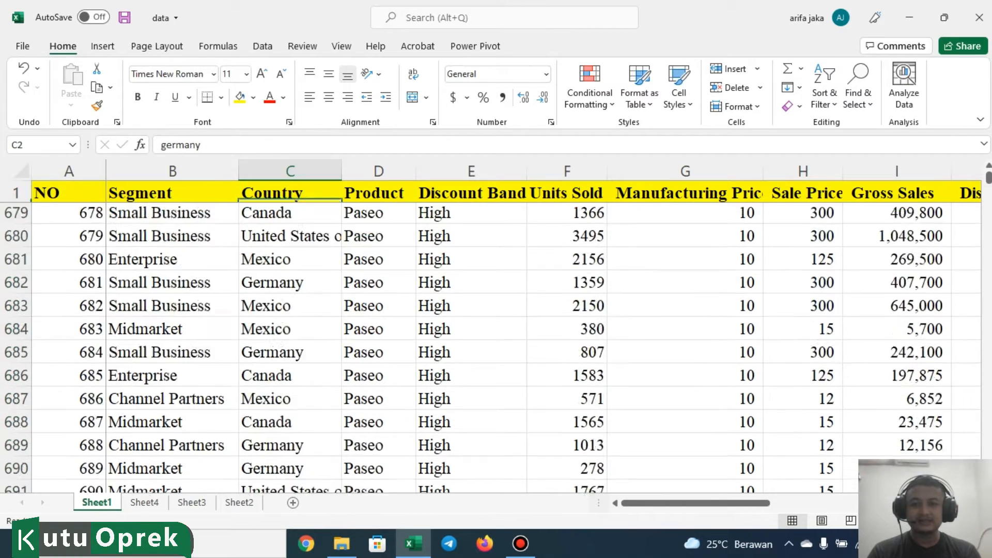
- Replace all occurrences of "Canada" with "indonesia" in the selected Country entries and close the dialog
{"action": "left_click", "coordinate": [858, 86]}
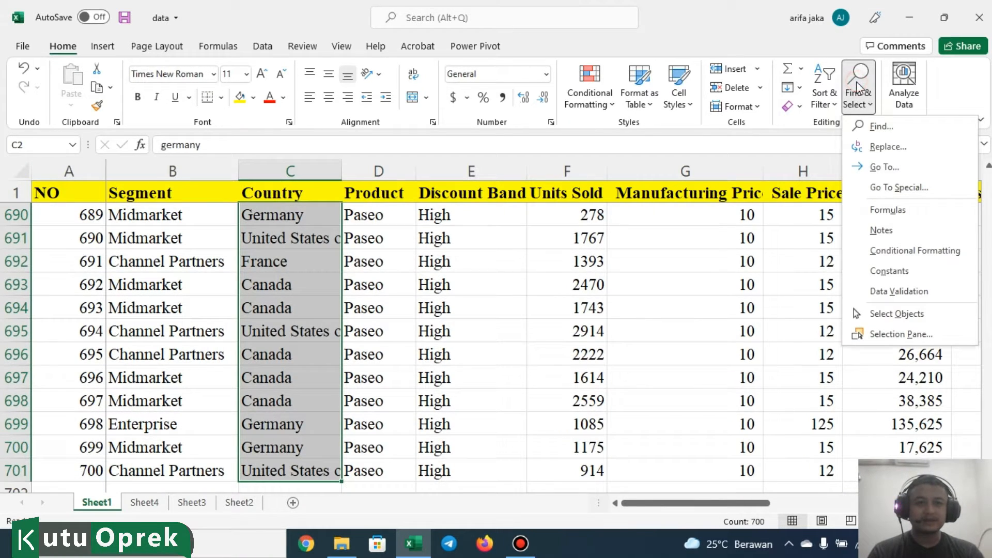
{"action": "left_click", "coordinate": [887, 149]}
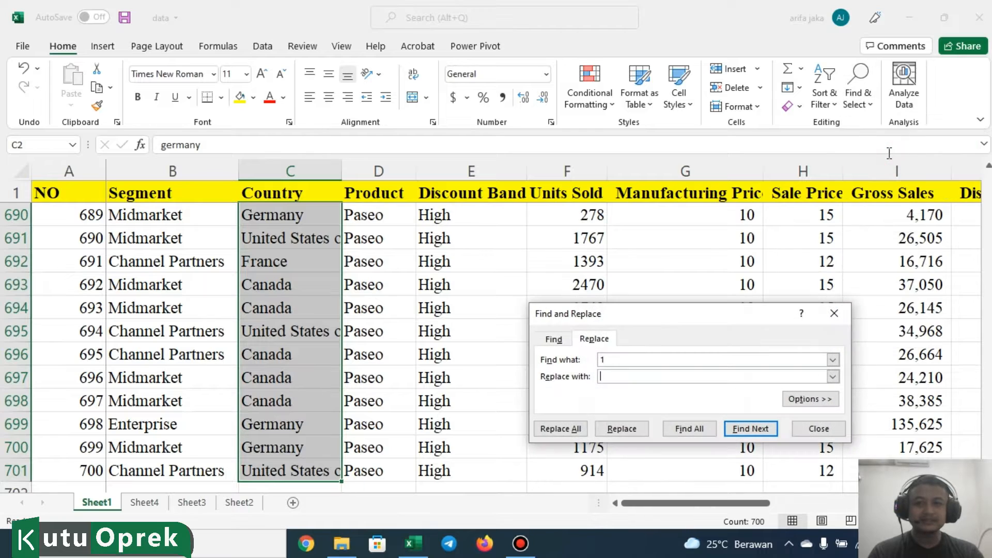
{"action": "double_click", "coordinate": [601, 359]}
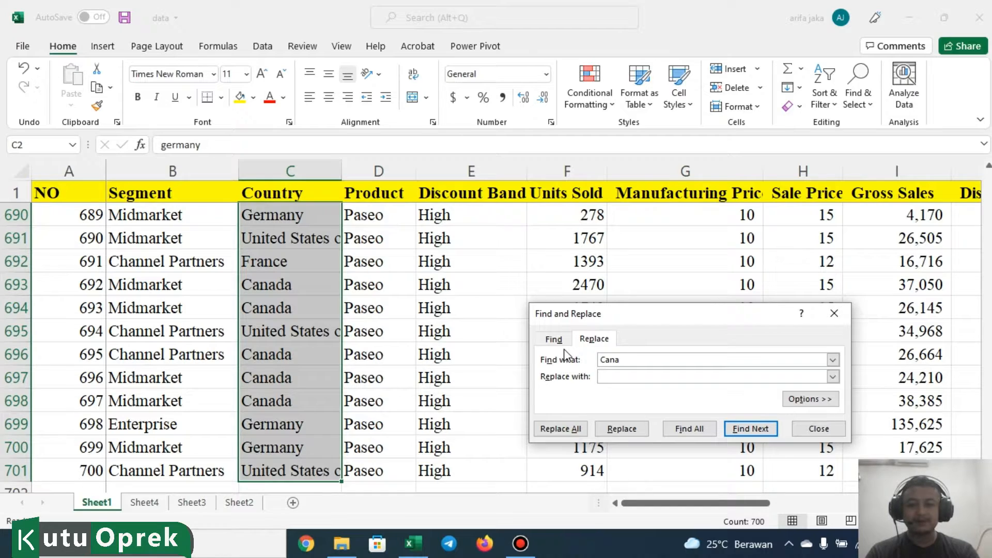
{"action": "left_click", "coordinate": [649, 358]}
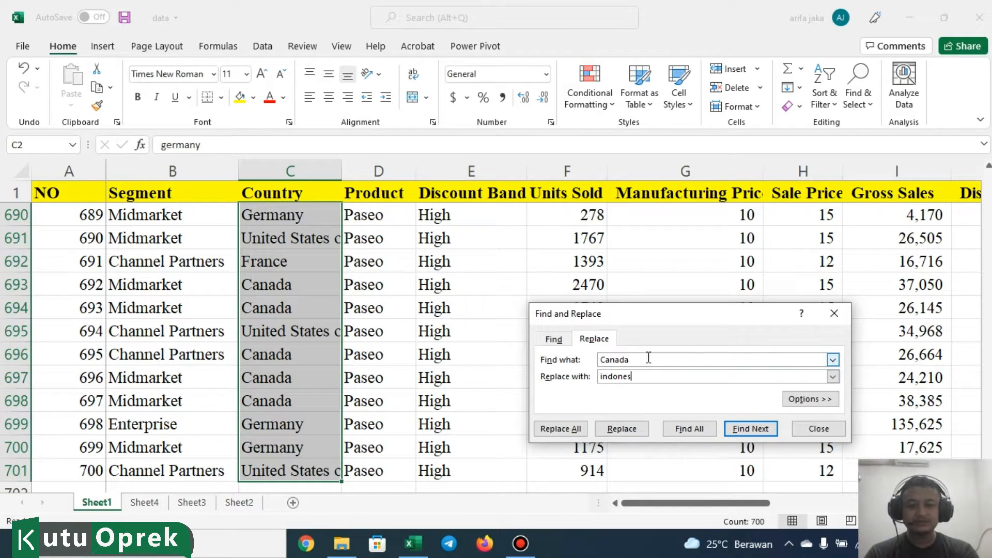
{"action": "left_click", "coordinate": [568, 428]}
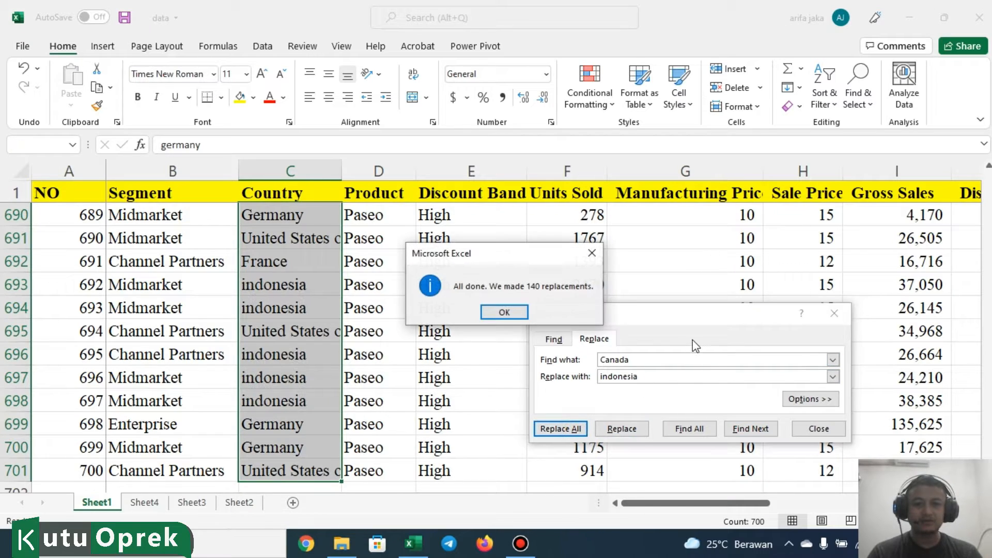
{"action": "left_click", "coordinate": [504, 312]}
{"action": "key", "text": "Escape"}
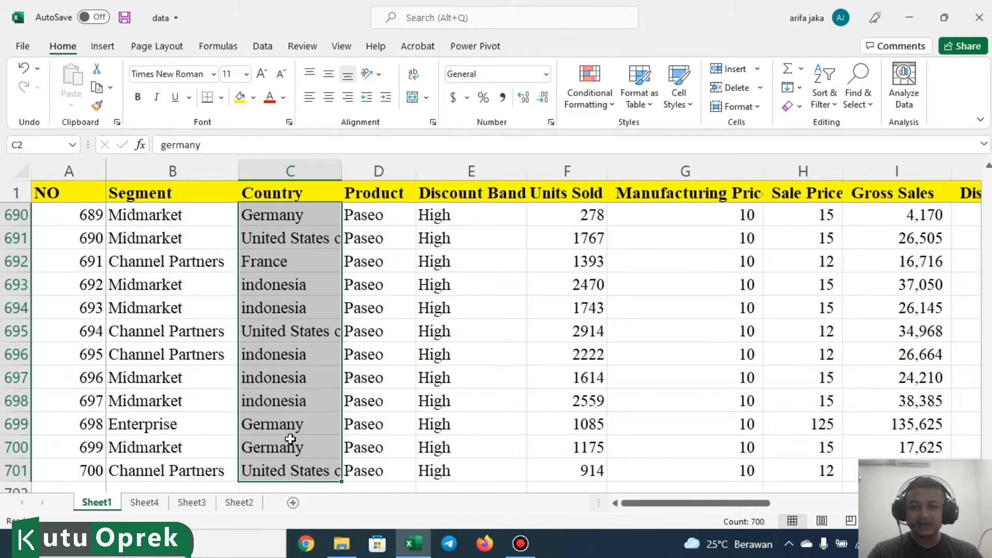
- Review the replaced entries in the Country column from the last row back to the first, ending with C4:C5 selected
{"action": "scroll", "coordinate": [288, 438], "scroll_direction": "up", "scroll_amount": 20}
{"action": "scroll", "coordinate": [314, 355], "scroll_direction": "up", "scroll_amount": 20}
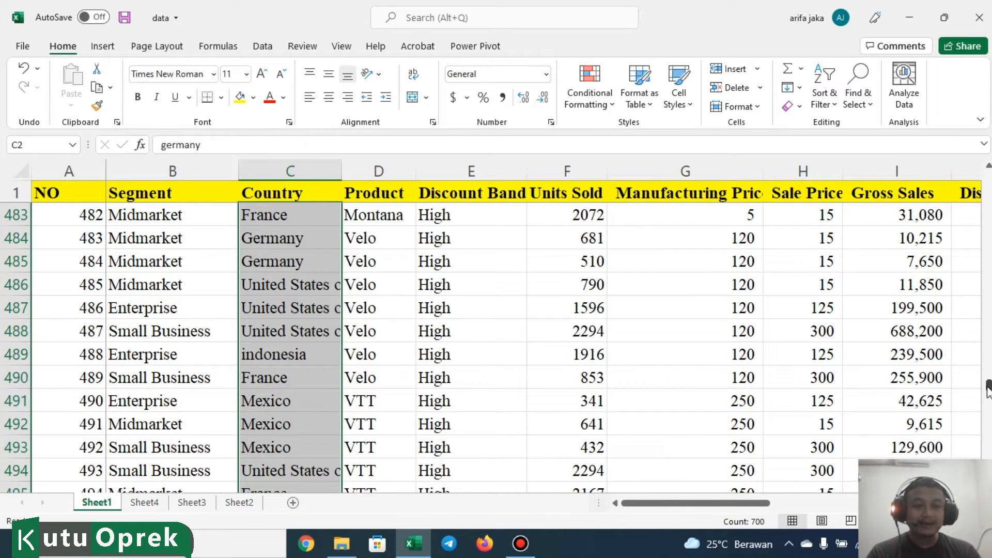
{"action": "left_click_drag", "start_coordinate": [987, 388], "coordinate": [988, 176]}
{"action": "left_click_drag", "start_coordinate": [315, 276], "coordinate": [307, 272]}
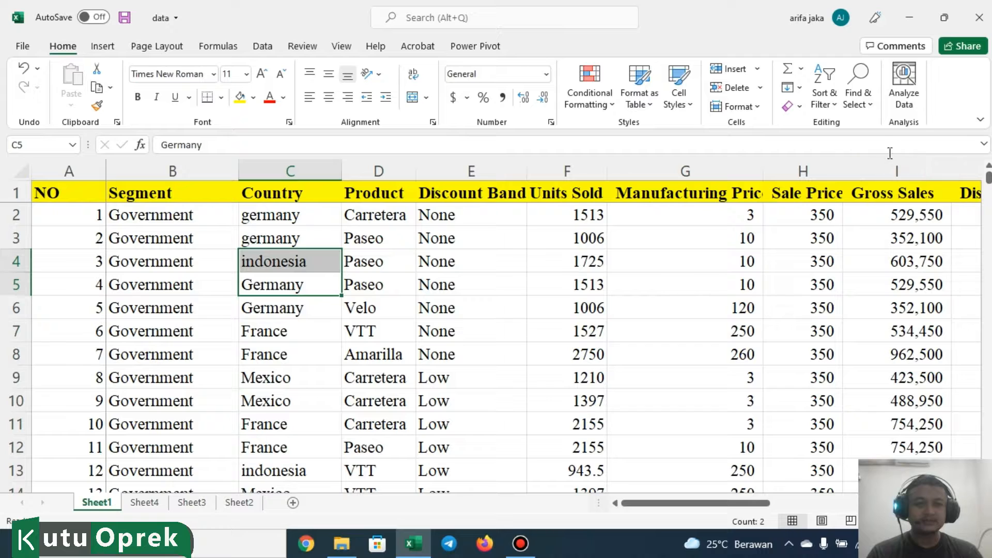
- Reopen the replacement of "Canada" with "indonesia" with its extra options shown
{"action": "left_click", "coordinate": [858, 95]}
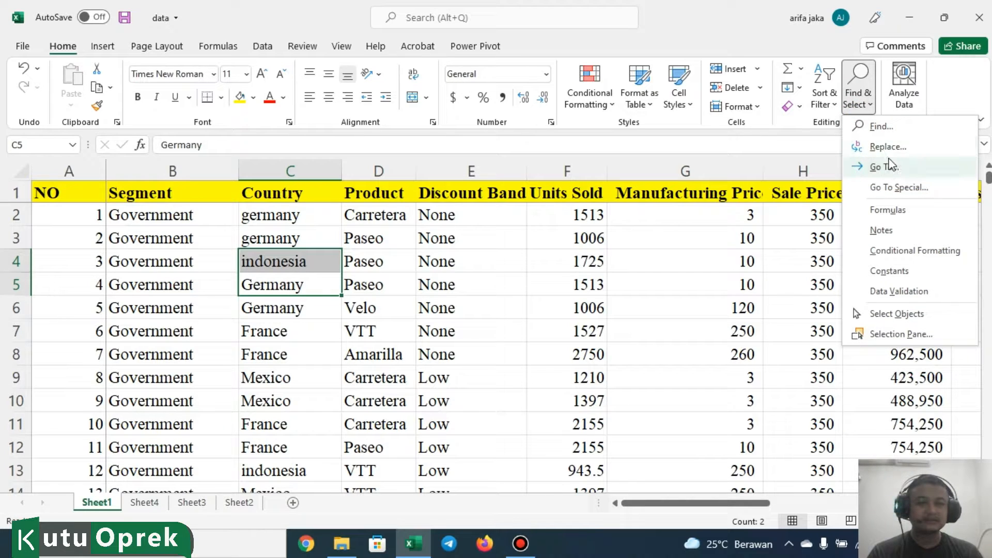
{"action": "left_click", "coordinate": [885, 147]}
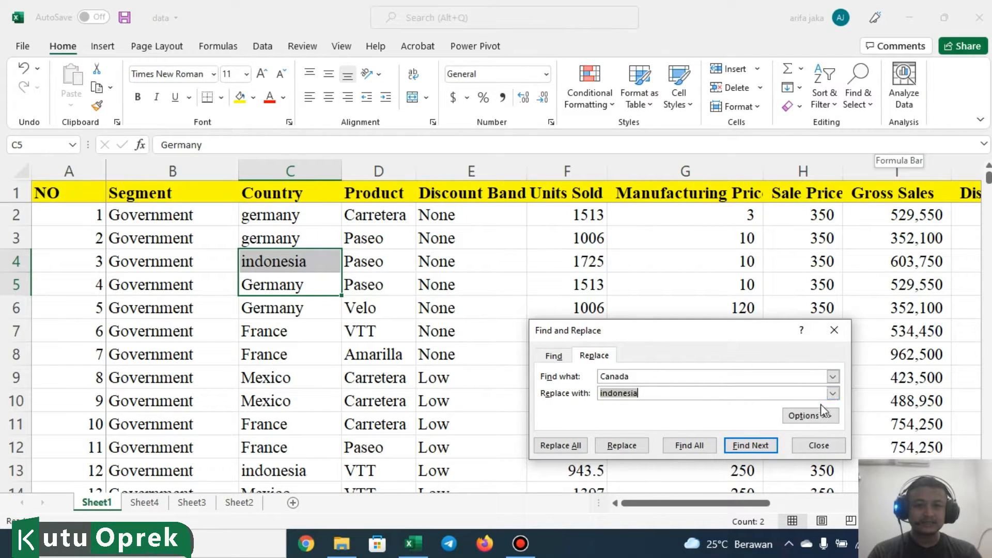
{"action": "left_click", "coordinate": [822, 415]}
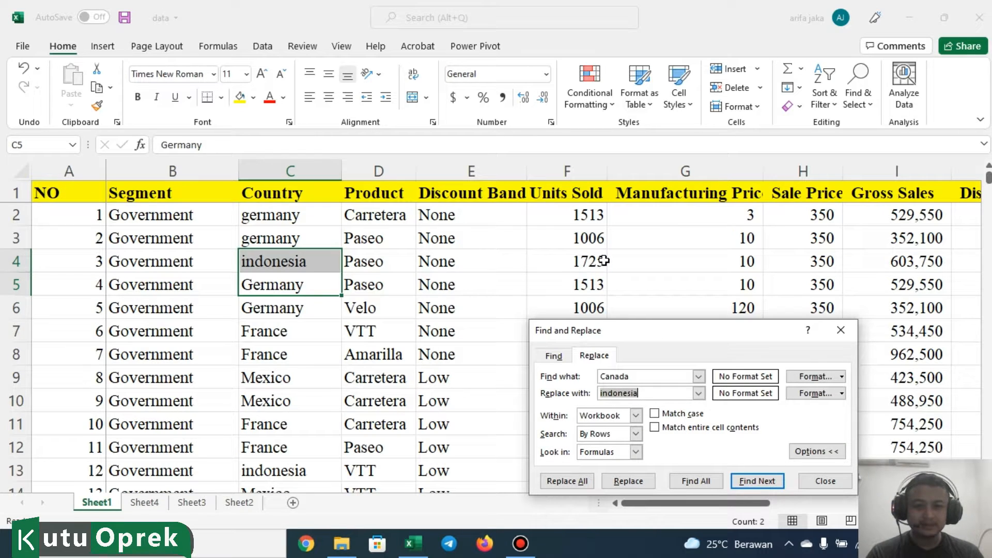
- Close the replacement dialog and enter "Canada" in cells A3 and A4 of Sheet4
{"action": "key", "text": "Escape"}
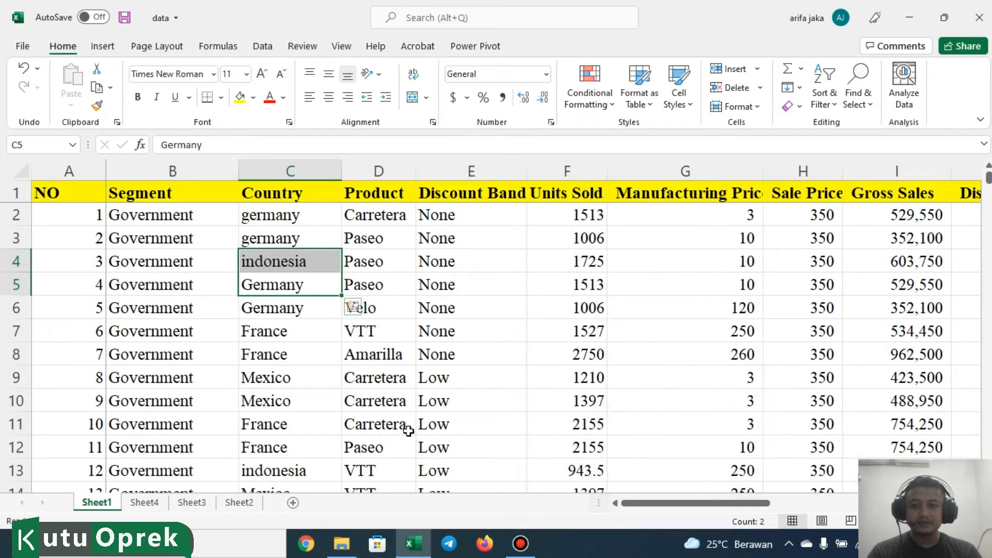
{"action": "left_click", "coordinate": [144, 502]}
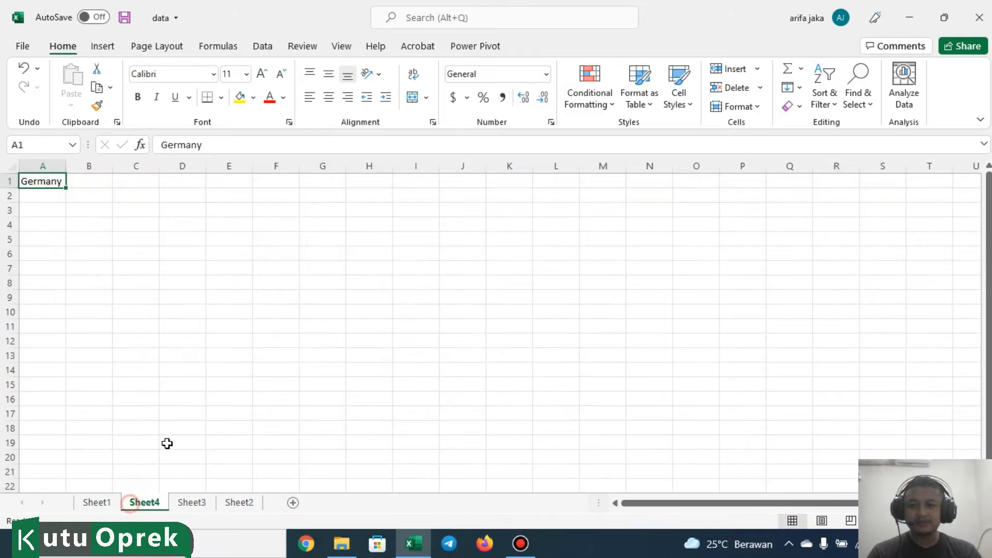
{"action": "left_click", "coordinate": [60, 211]}
{"action": "type", "text": "Canada"}
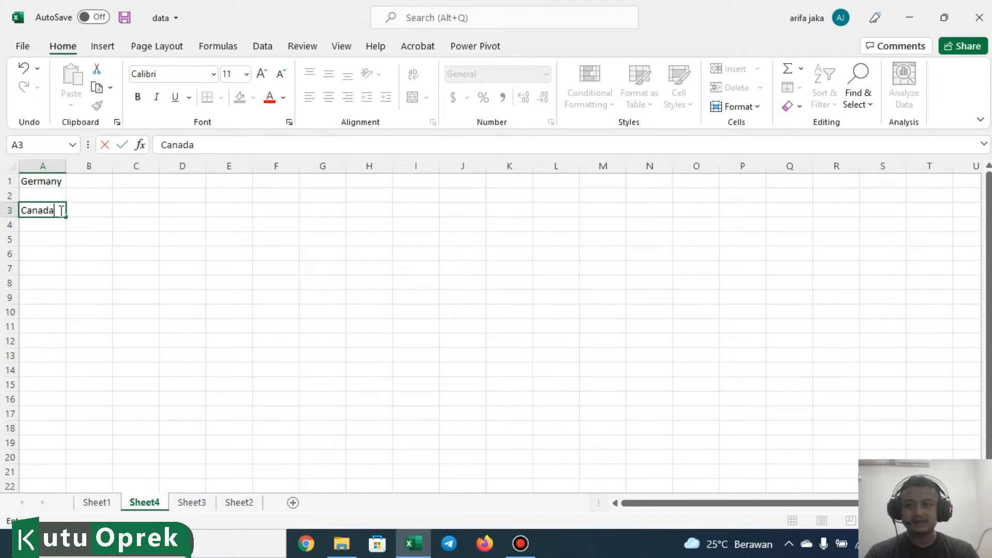
{"action": "key", "text": "Return"}
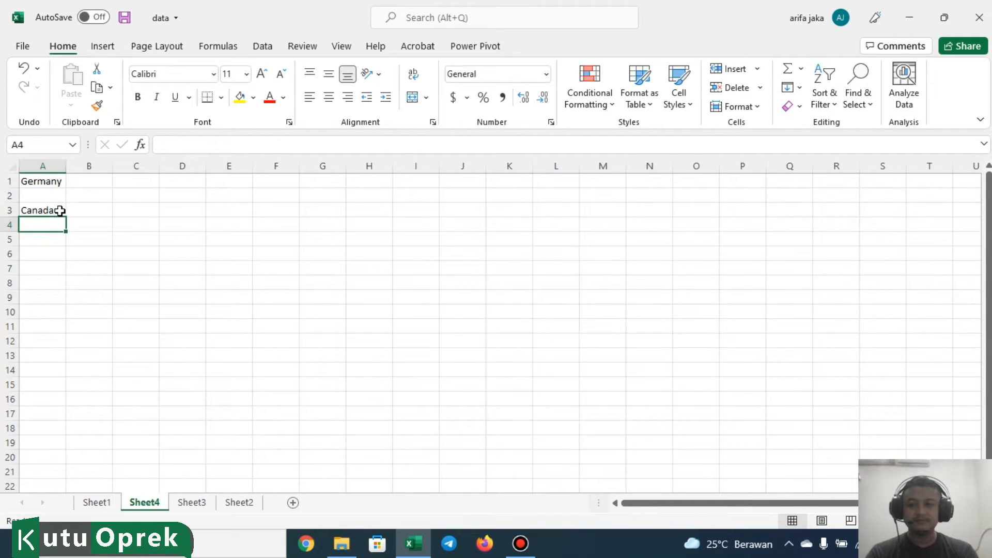
{"action": "type", "text": "Canada"}
{"action": "key", "text": "Return"}
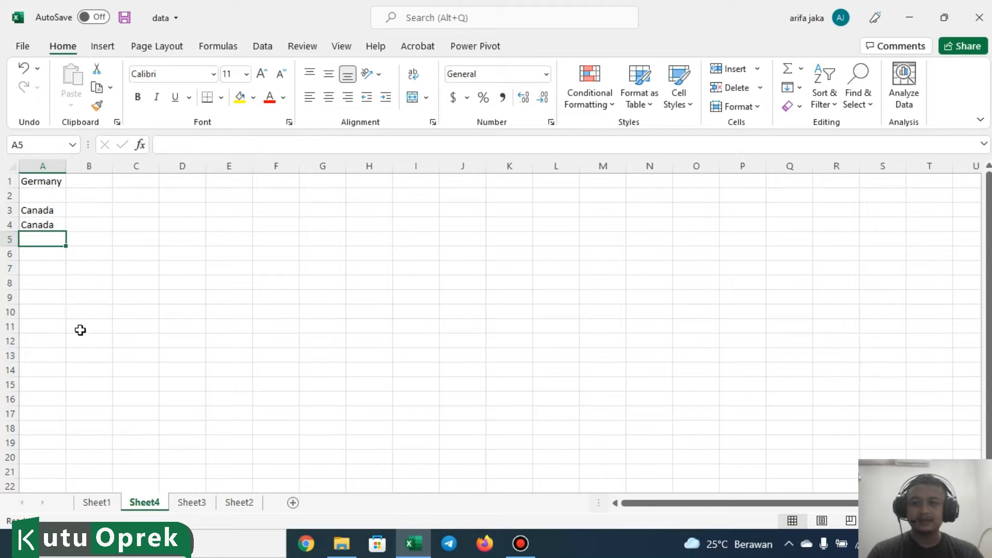
- From Sheet1, replace all occurrences of "Canada" with "indonesia" within the whole workbook, and check cells A3:A4 in Sheet4
{"action": "left_click", "coordinate": [93, 500]}
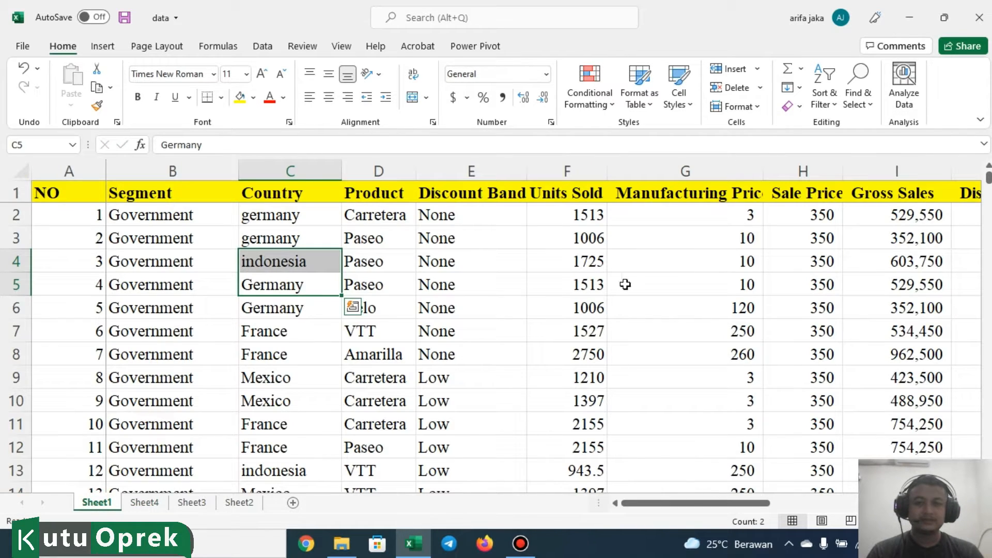
{"action": "left_click", "coordinate": [671, 284]}
{"action": "left_click", "coordinate": [858, 93]}
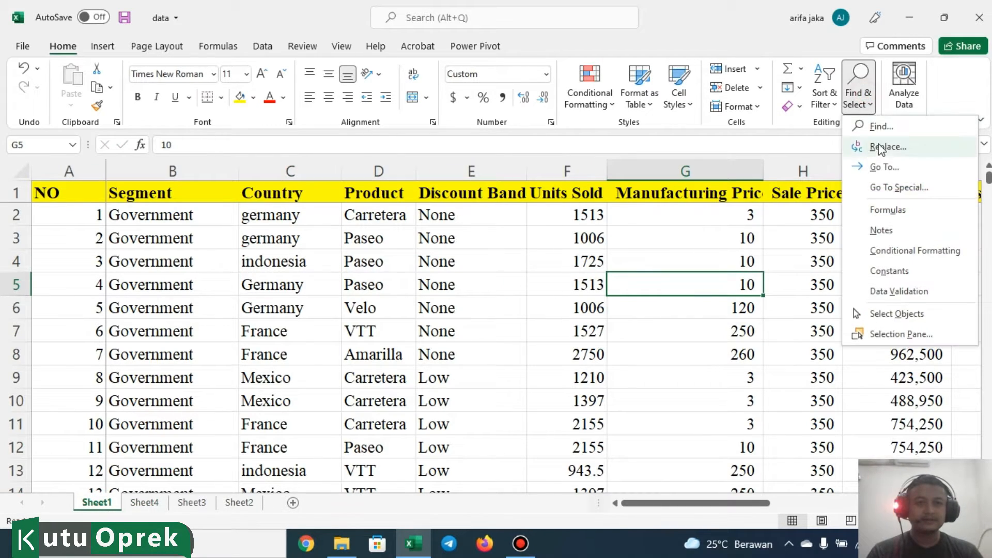
{"action": "left_click", "coordinate": [887, 147]}
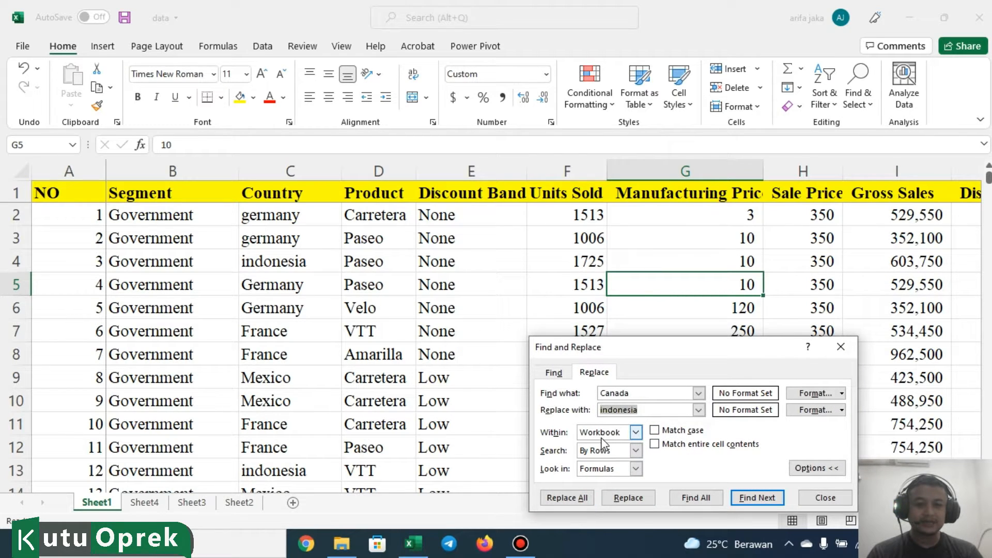
{"action": "left_click", "coordinate": [635, 431]}
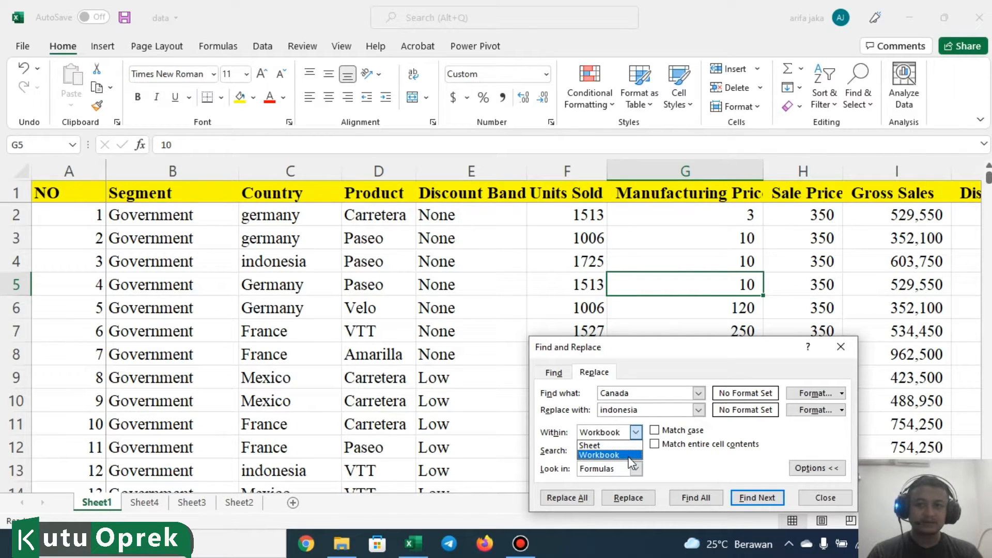
{"action": "left_click", "coordinate": [629, 455]}
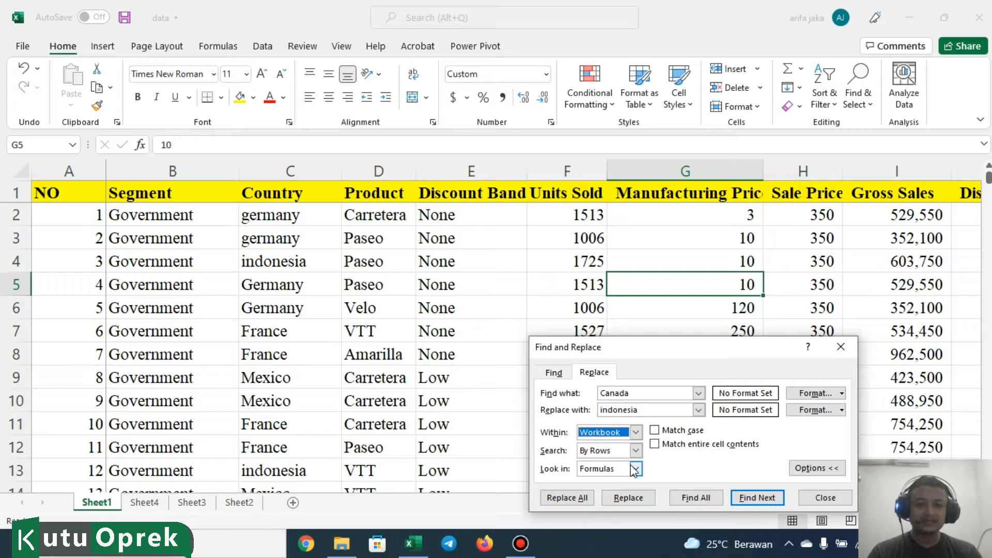
{"action": "left_click", "coordinate": [568, 497]}
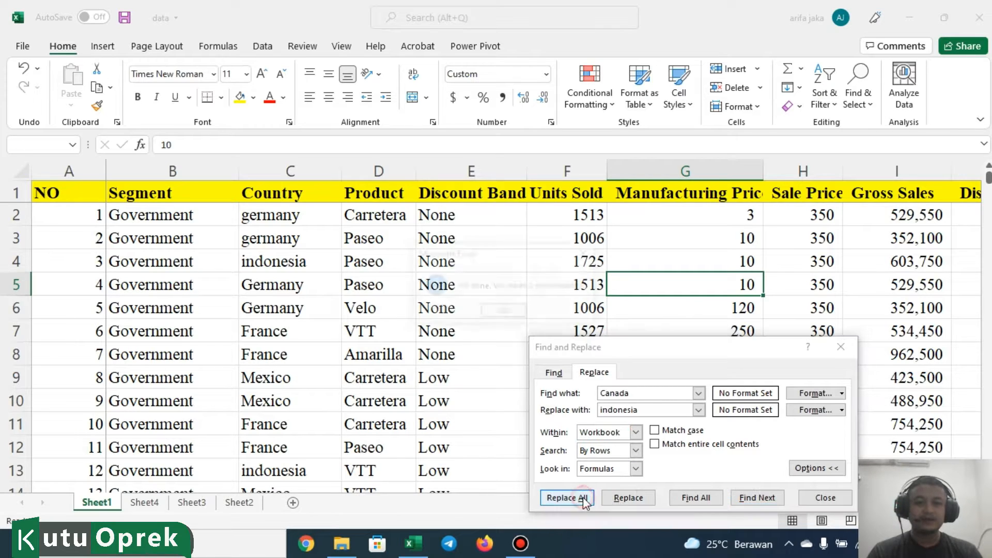
{"action": "left_click", "coordinate": [505, 312]}
{"action": "key", "text": "Escape"}
{"action": "left_click", "coordinate": [144, 503]}
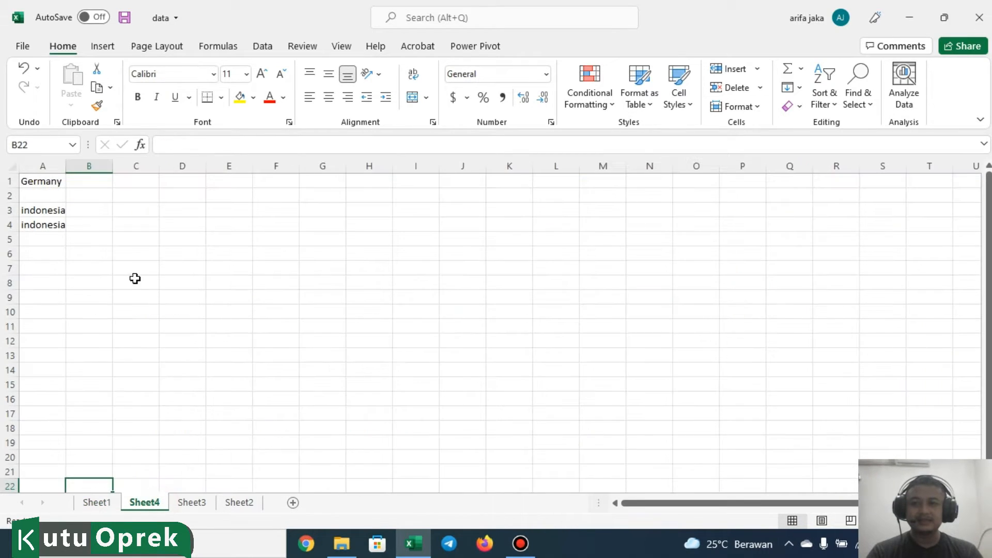
{"action": "left_click_drag", "start_coordinate": [44, 207], "coordinate": [44, 224]}
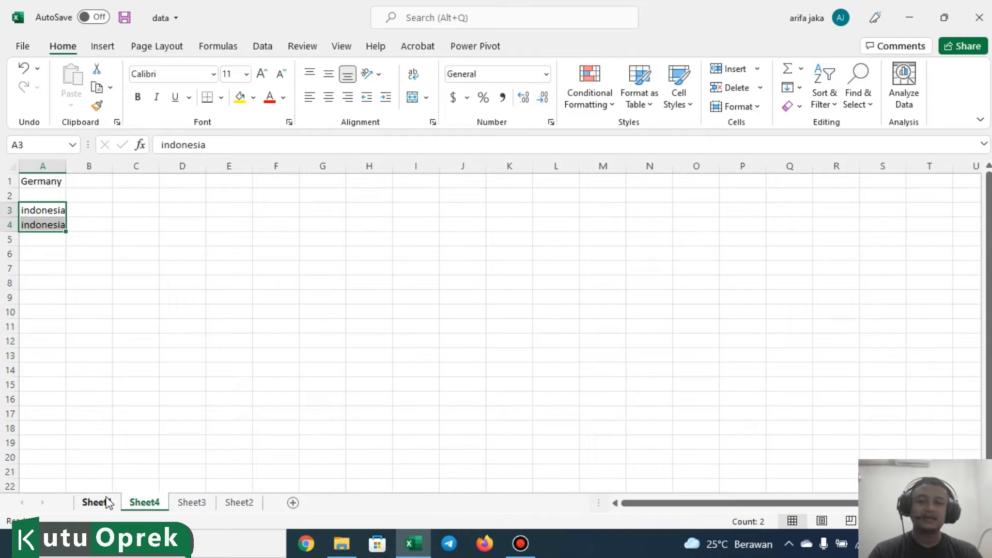
{"action": "left_click", "coordinate": [104, 502]}
{"action": "left_click", "coordinate": [747, 334]}
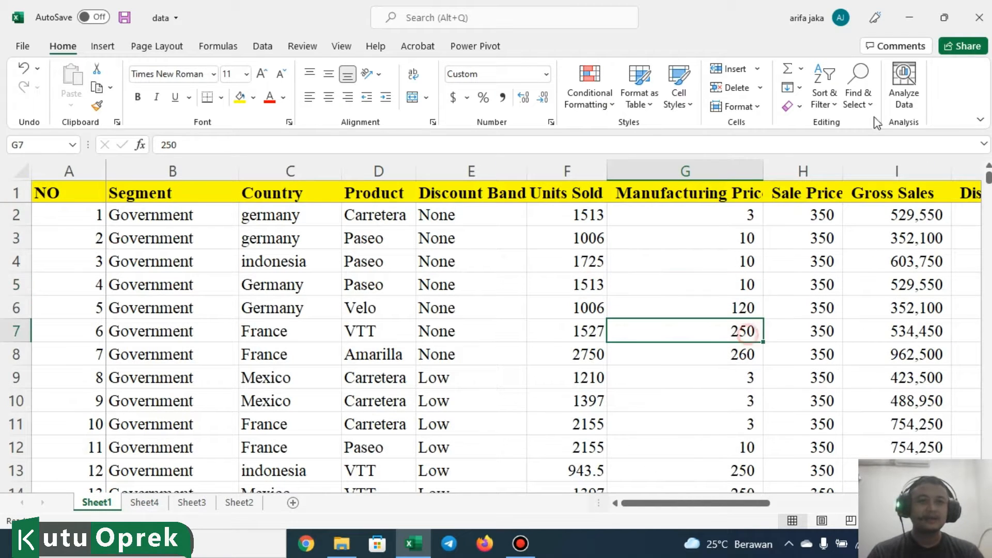
{"action": "left_click", "coordinate": [857, 93]}
{"action": "left_click", "coordinate": [879, 149]}
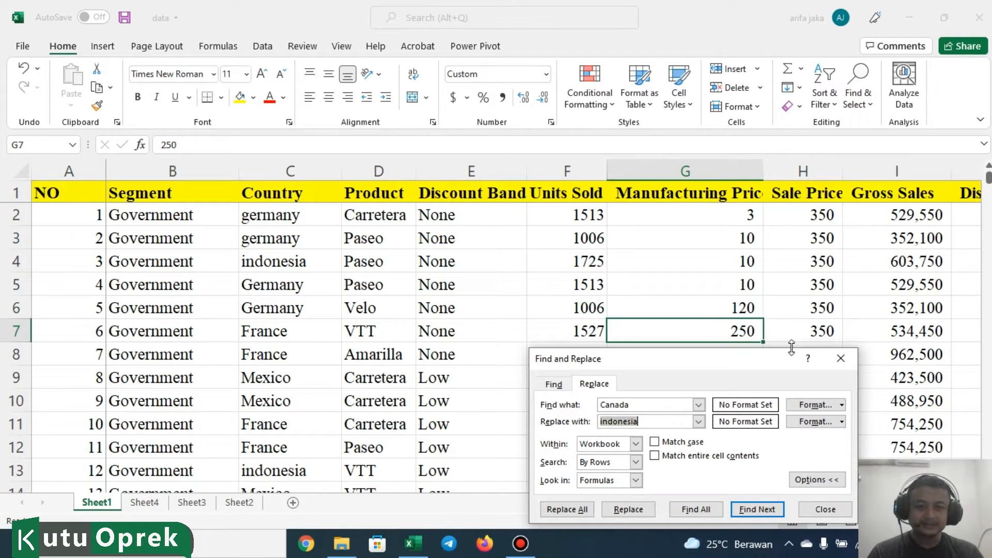
{"action": "left_click_drag", "start_coordinate": [693, 356], "coordinate": [707, 245]}
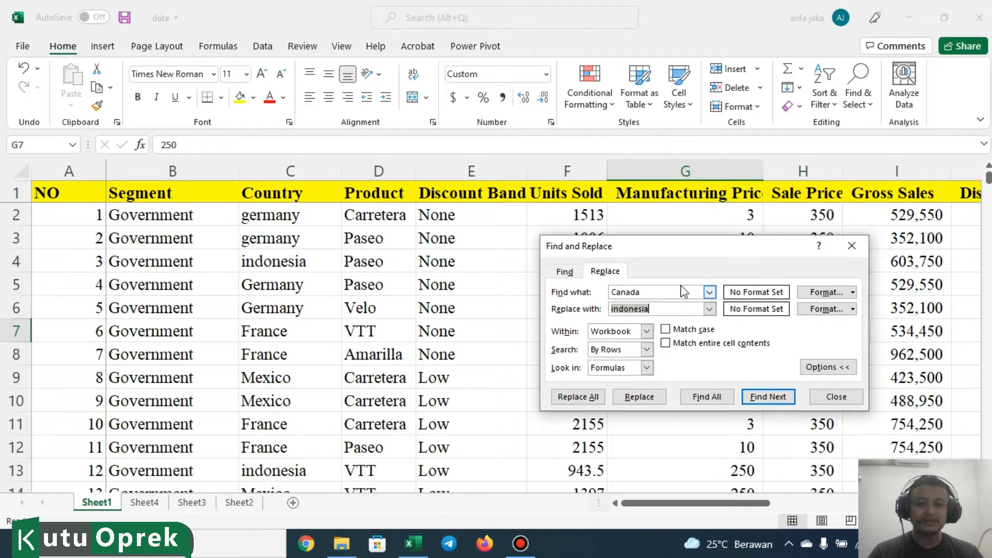
{"action": "key", "text": "Escape"}
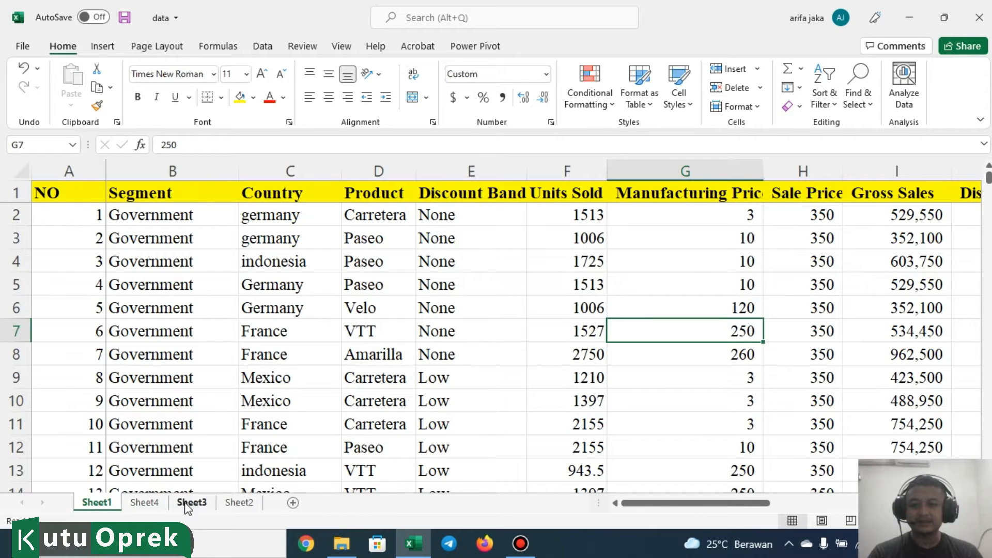
- Switch to Sheet2 with the multiplication table, open its find-and-replace dialog and select the empty cell K5
{"action": "left_click", "coordinate": [192, 503]}
{"action": "left_click", "coordinate": [236, 503]}
{"action": "left_click", "coordinate": [155, 504]}
{"action": "left_click", "coordinate": [225, 504]}
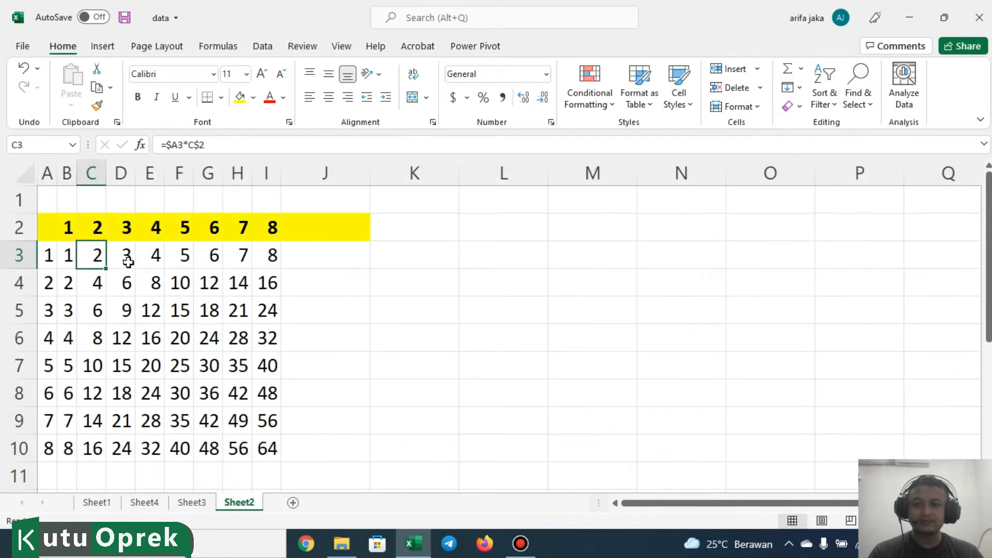
{"action": "left_click_drag", "start_coordinate": [46, 232], "coordinate": [282, 448]}
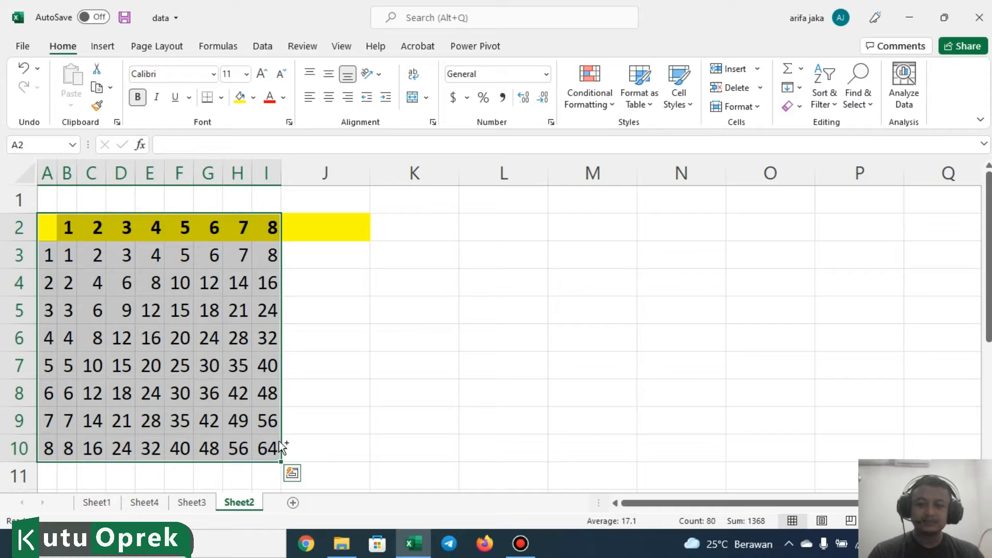
{"action": "key", "text": "ctrl+h"}
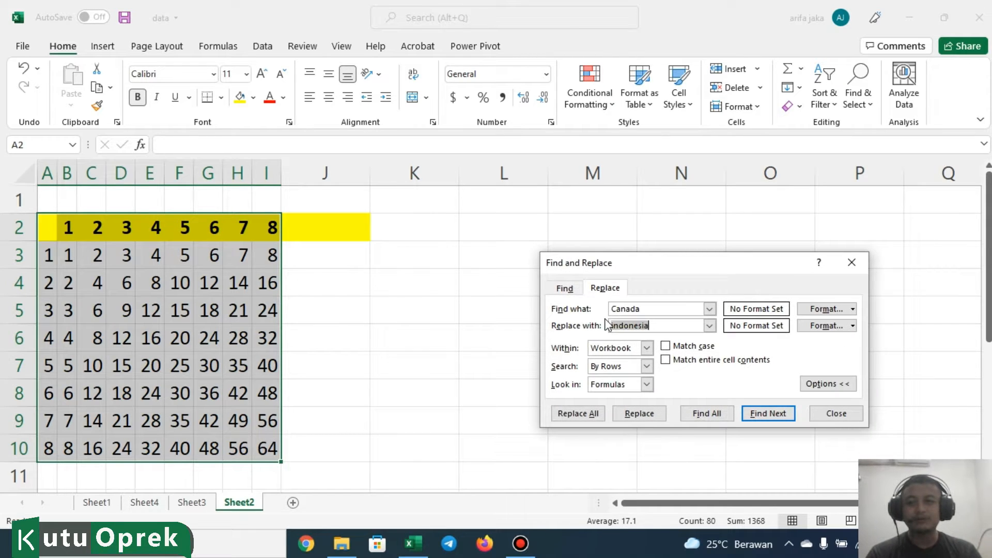
{"action": "left_click", "coordinate": [430, 310]}
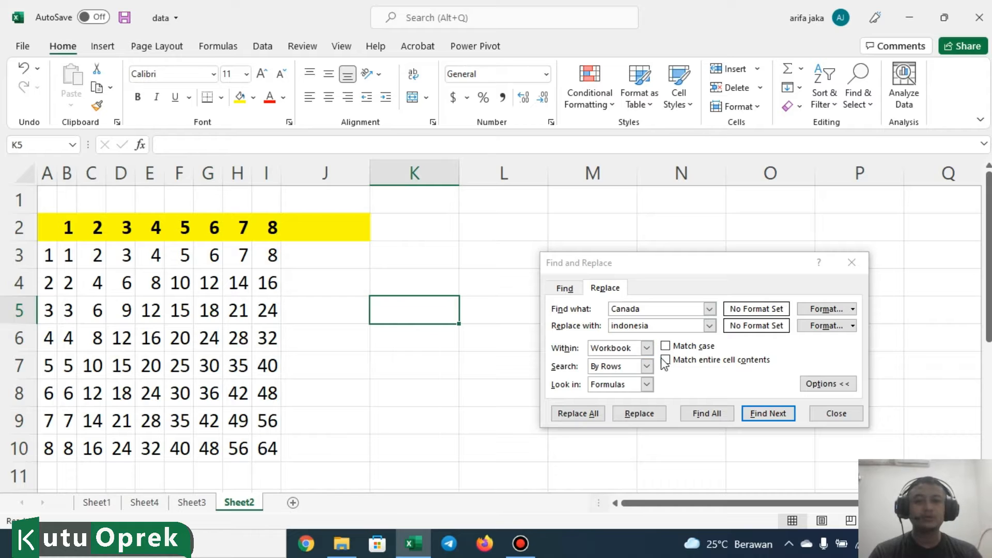
- Try to replace "1" with "10" within the workbook with case matching turned on, and close the dialog
{"action": "double_click", "coordinate": [636, 309]}
{"action": "type", "text": "1"}
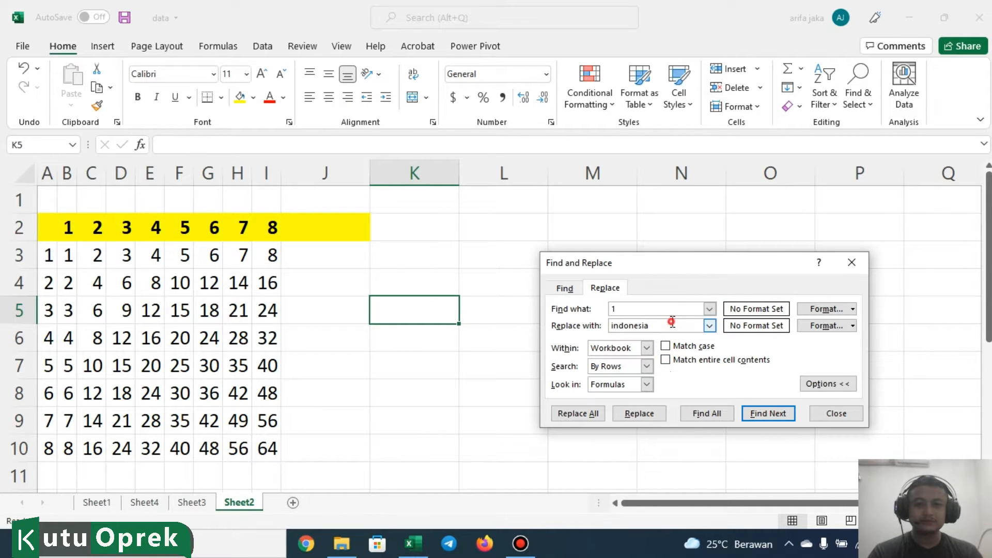
{"action": "key", "text": "Tab"}
{"action": "type", "text": "10"}
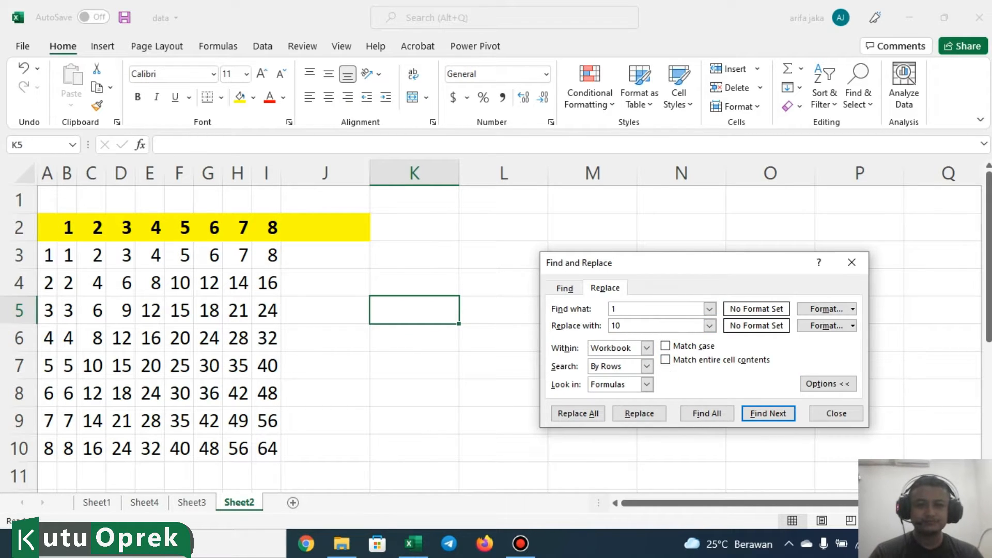
{"action": "left_click", "coordinate": [665, 346]}
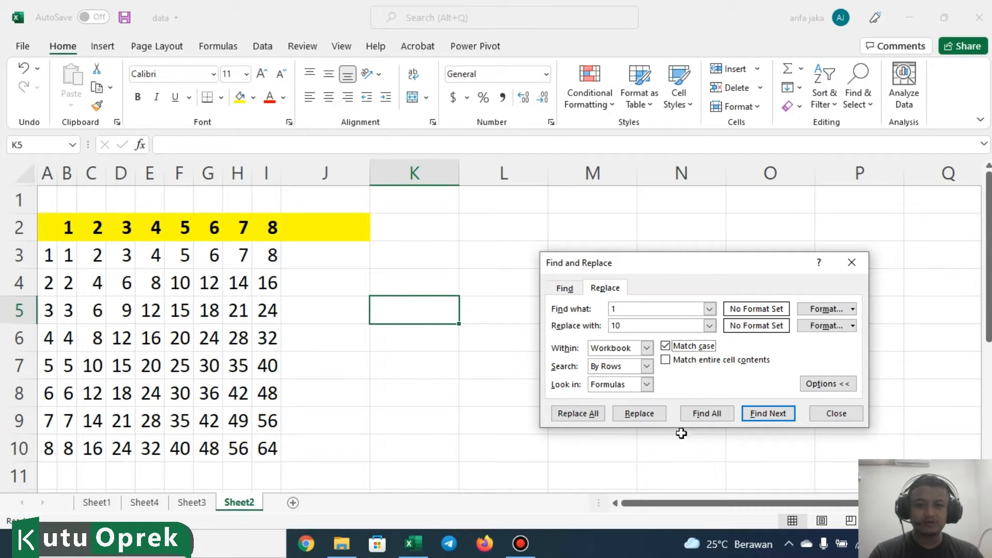
{"action": "left_click", "coordinate": [641, 413]}
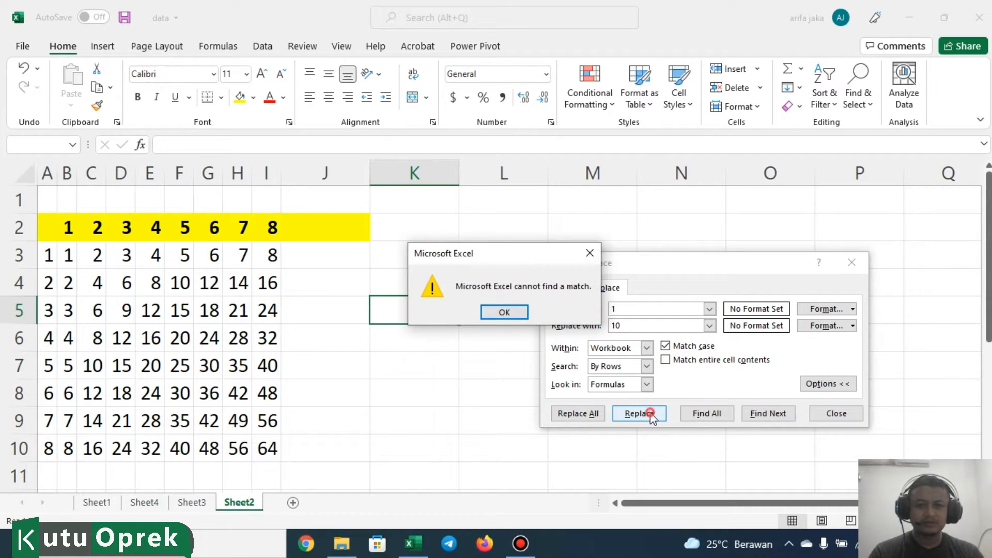
{"action": "left_click", "coordinate": [511, 312]}
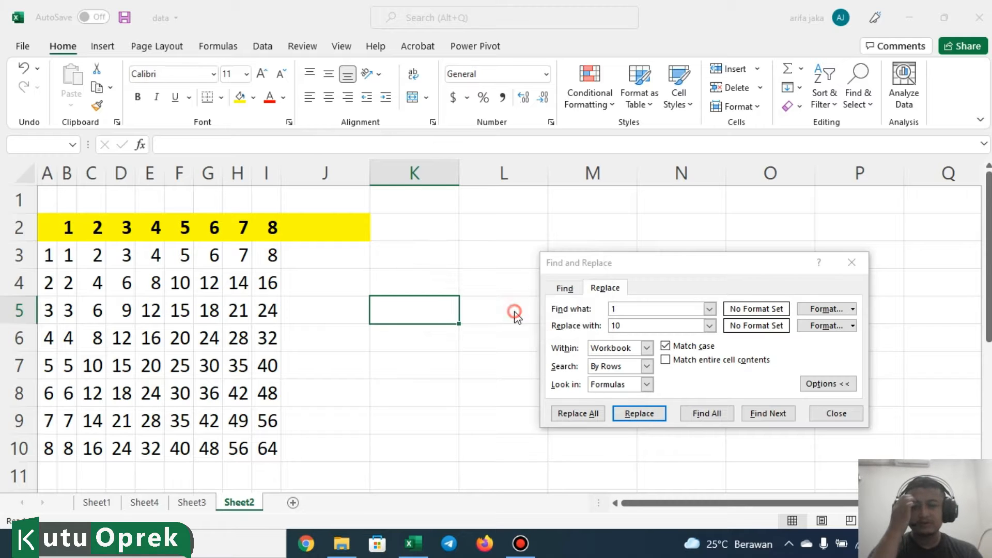
{"action": "key", "text": "Escape"}
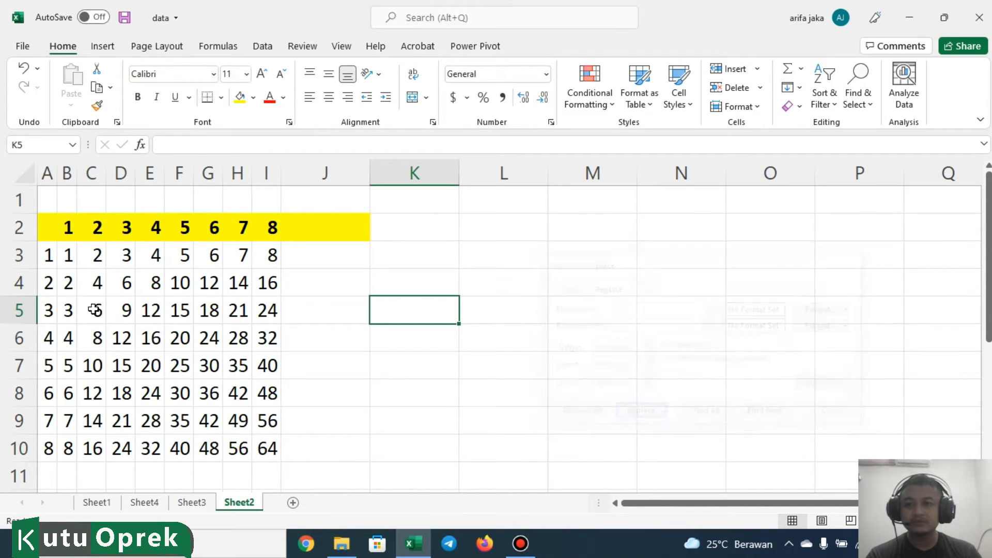
- With cell A3 selected, reopen the replacement of "1" with "10", limit it to the sheet and turn off case matching
{"action": "left_click", "coordinate": [68, 255]}
{"action": "left_click", "coordinate": [48, 257]}
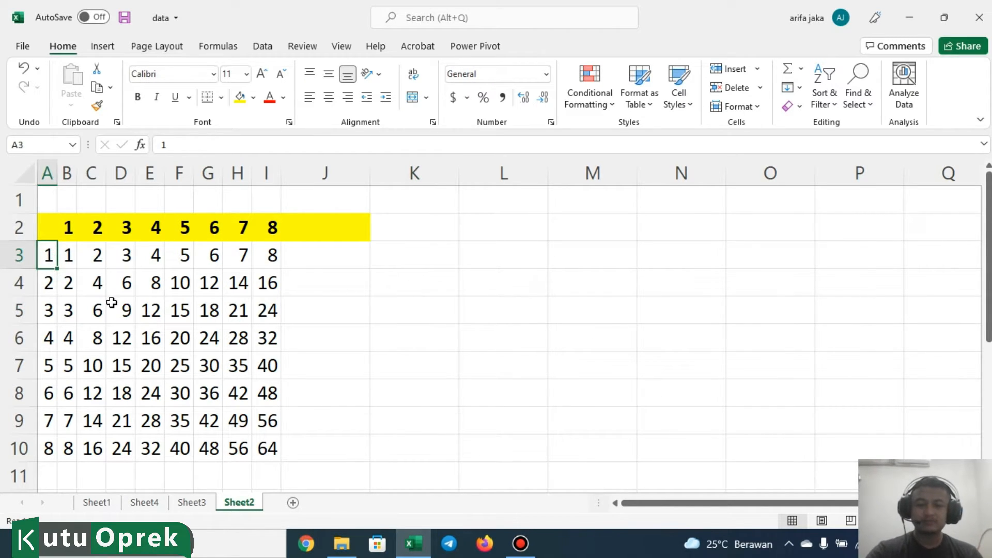
{"action": "key", "text": "ctrl+h"}
{"action": "left_click", "coordinate": [664, 325]}
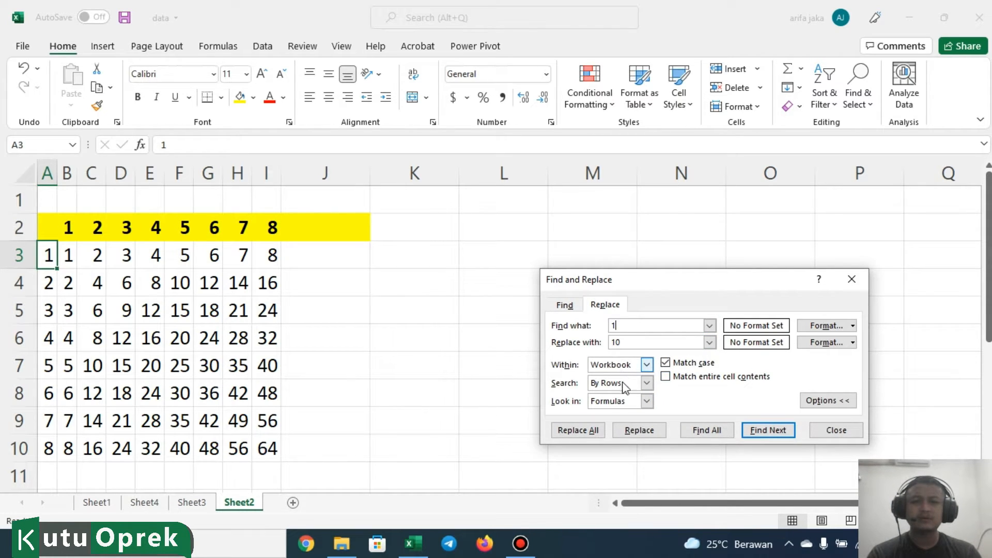
{"action": "left_click", "coordinate": [646, 401]}
{"action": "left_click", "coordinate": [651, 405]}
{"action": "left_click", "coordinate": [646, 365]}
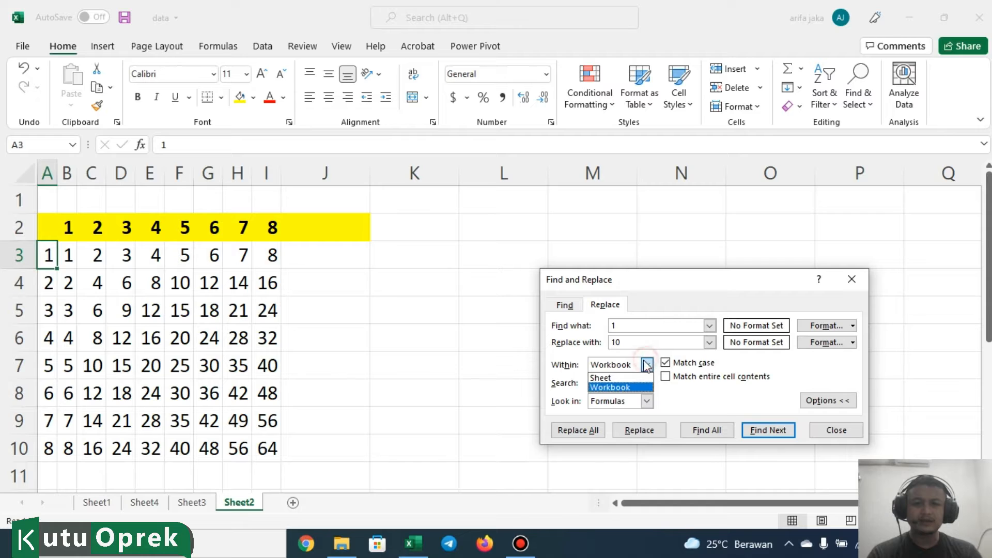
{"action": "left_click", "coordinate": [612, 374]}
{"action": "left_click", "coordinate": [680, 364]}
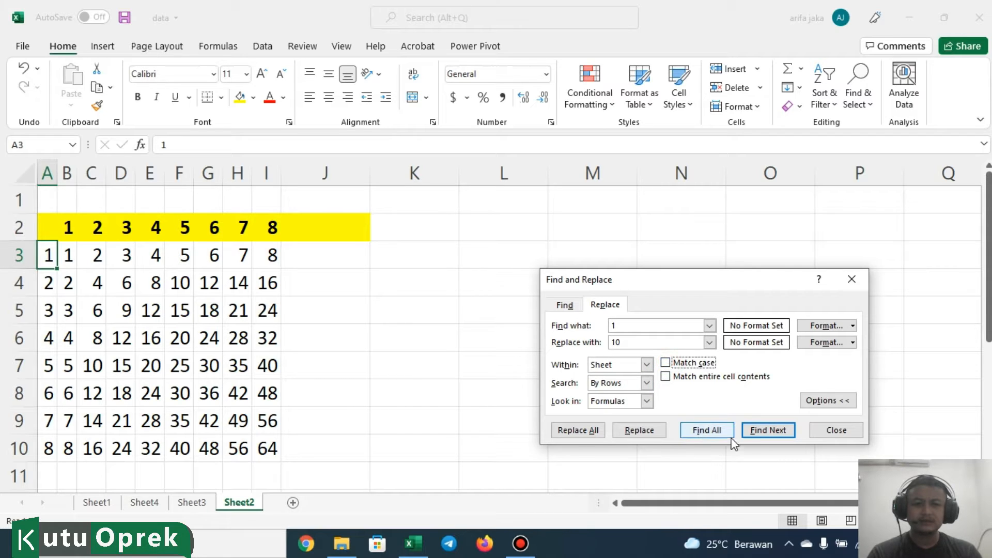
- Replace all occurrences of "1" with "10" in Sheet2's formulas, close the dialog and undo the replacement
{"action": "left_click", "coordinate": [590, 439]}
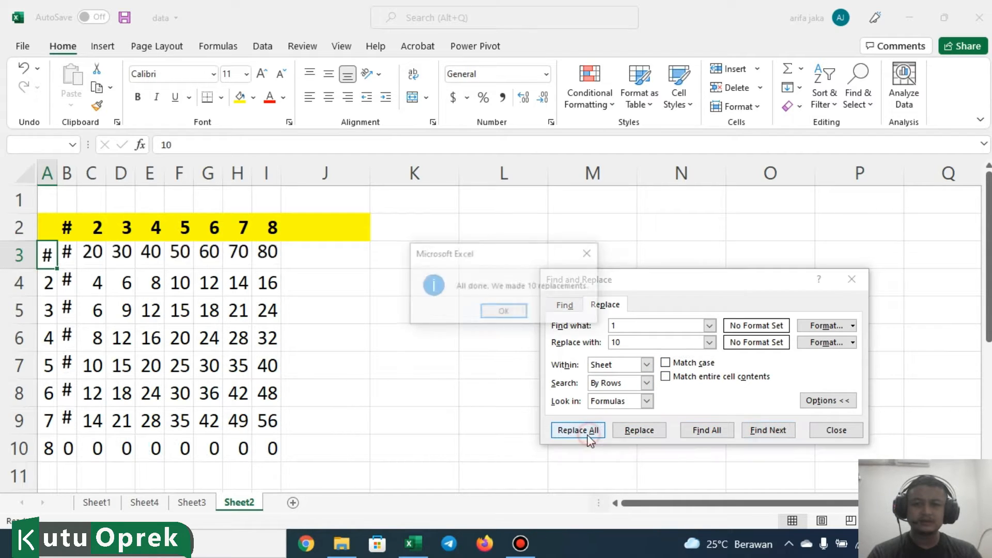
{"action": "left_click", "coordinate": [506, 312]}
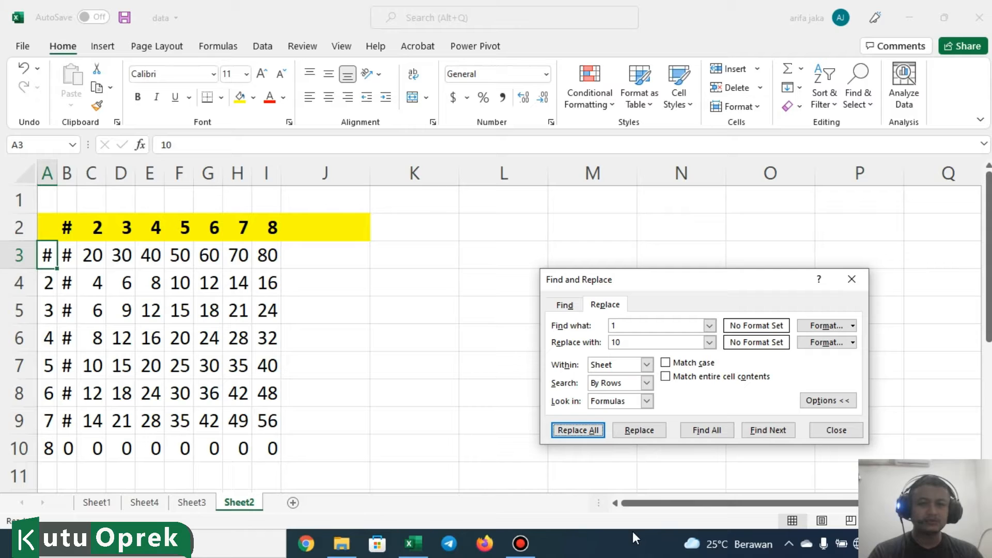
{"action": "key", "text": "Escape"}
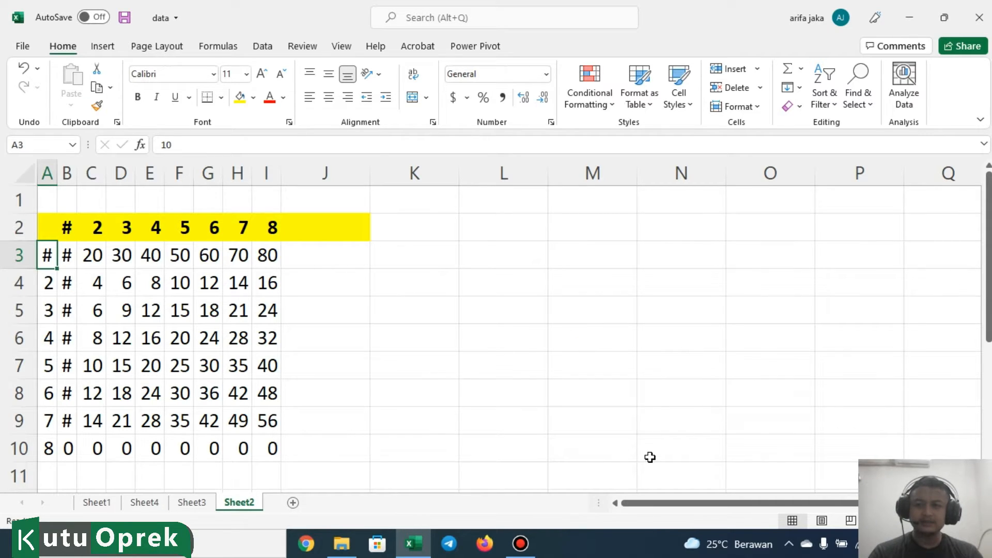
{"action": "key", "text": "ctrl+z"}
- Replace all "1" with "10" in Sheet2, matching entire cell contents, and autofit the widths of columns A and B
{"action": "key", "text": "ctrl+h"}
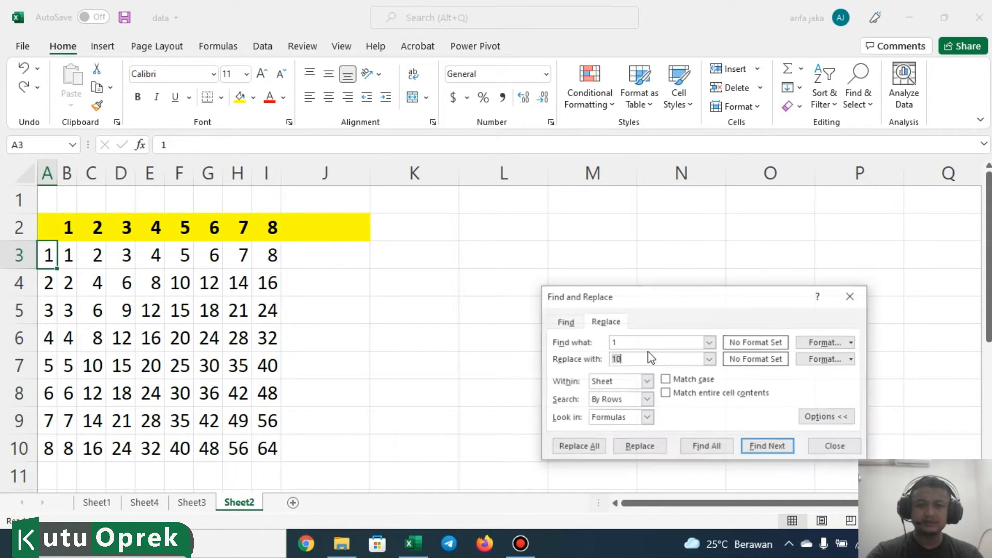
{"action": "left_click", "coordinate": [670, 395]}
{"action": "left_click", "coordinate": [594, 447]}
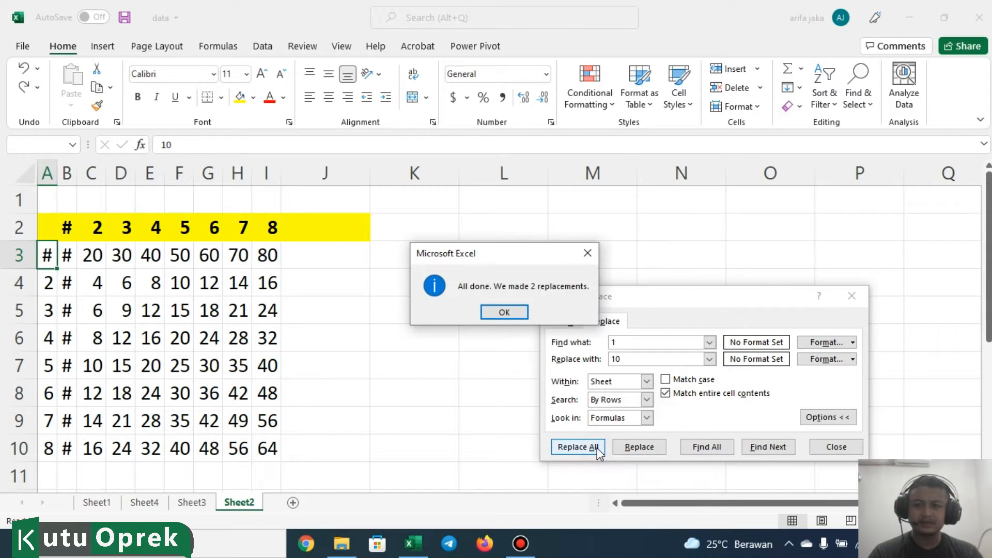
{"action": "left_click", "coordinate": [506, 312]}
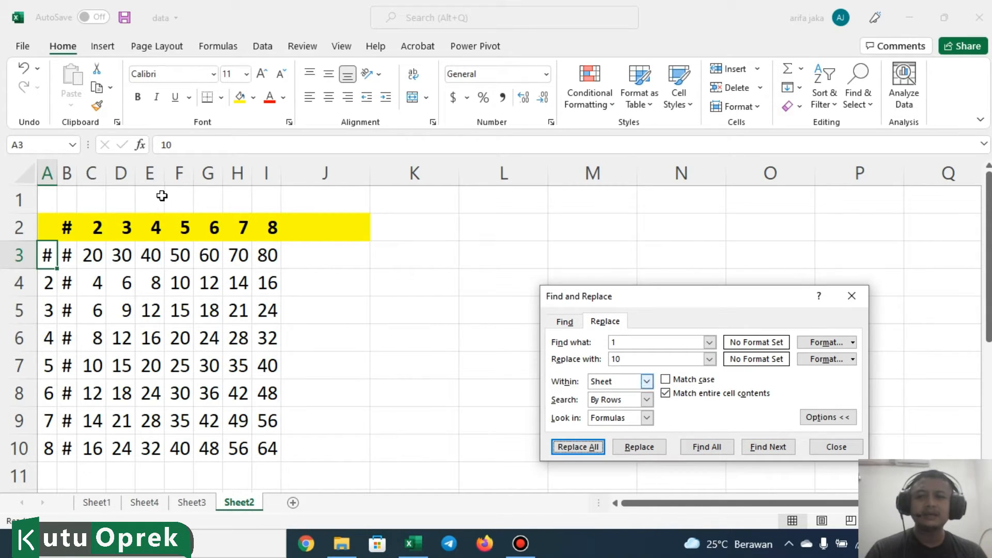
{"action": "double_click", "coordinate": [58, 172]}
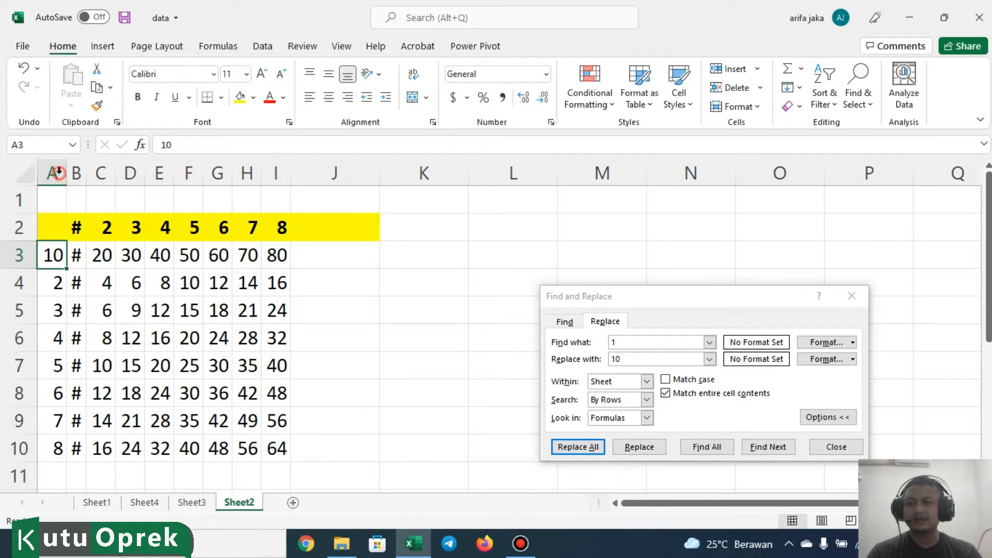
{"action": "double_click", "coordinate": [85, 173]}
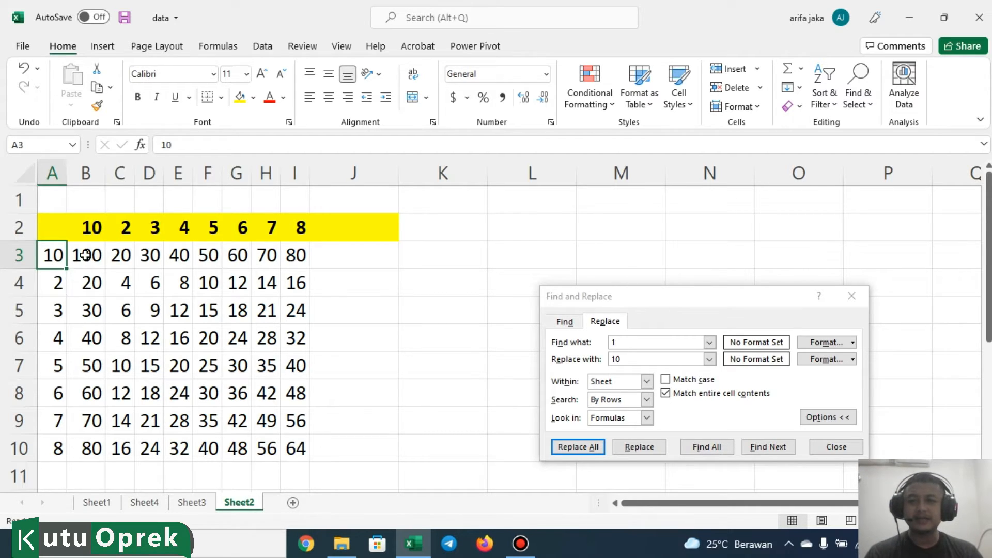
- Undo the width changes of columns A and B and the whole-cell replacement
{"action": "left_click", "coordinate": [208, 255]}
{"action": "key", "text": "ctrl+z"}
{"action": "key", "text": "ctrl+z"}
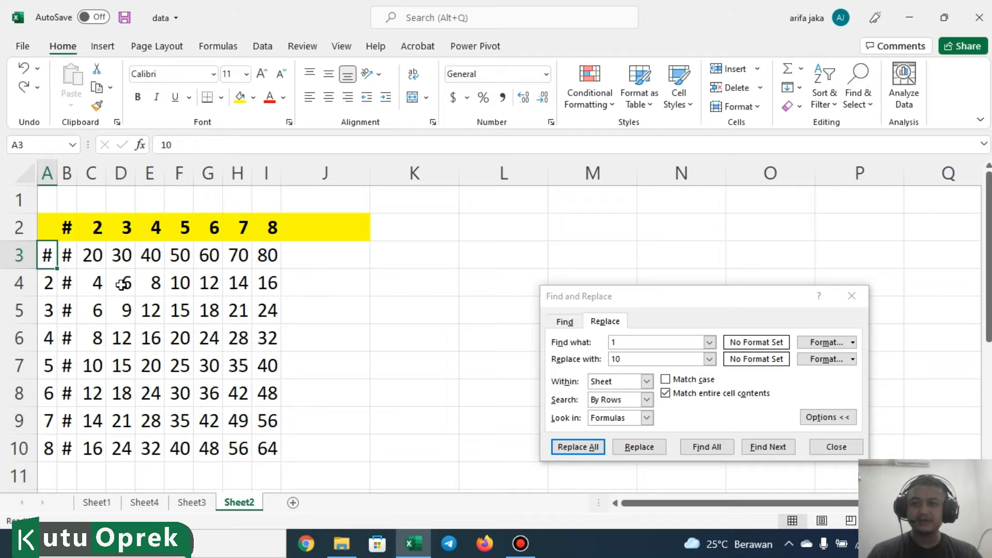
{"action": "key", "text": "ctrl+z"}
- Convert the multiplication formulas in B3:I10 to static values by copying them and pasting values over the same range
{"action": "left_click", "coordinate": [78, 259]}
{"action": "key", "text": "ctrl+shift+Right"}
{"action": "key", "text": "ctrl+shift+Down"}
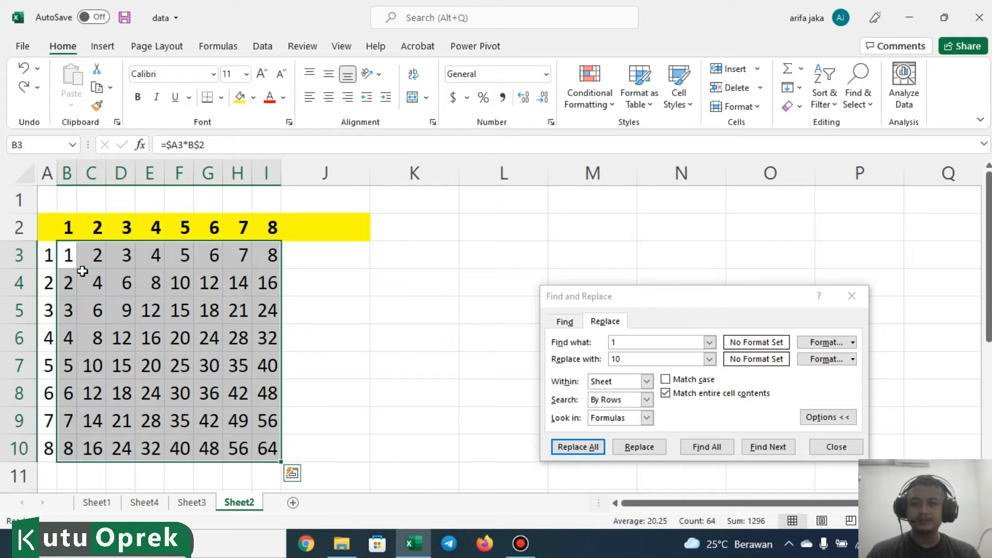
{"action": "key", "text": "ctrl+c"}
{"action": "left_click", "coordinate": [82, 266]}
{"action": "key", "text": "ctrl+alt+v"}
{"action": "key", "text": "Return"}
{"action": "key", "text": "ctrl+h"}
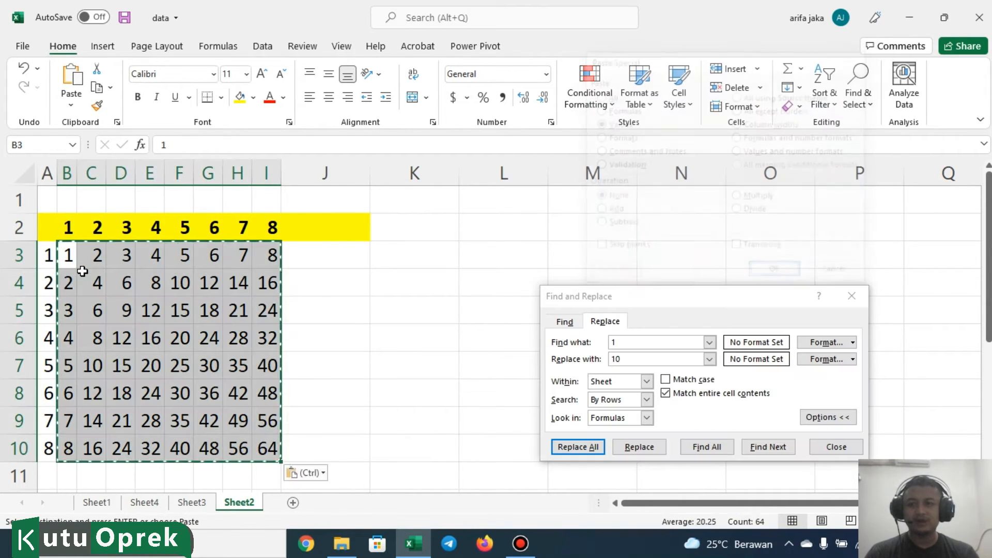
{"action": "left_click", "coordinate": [359, 439]}
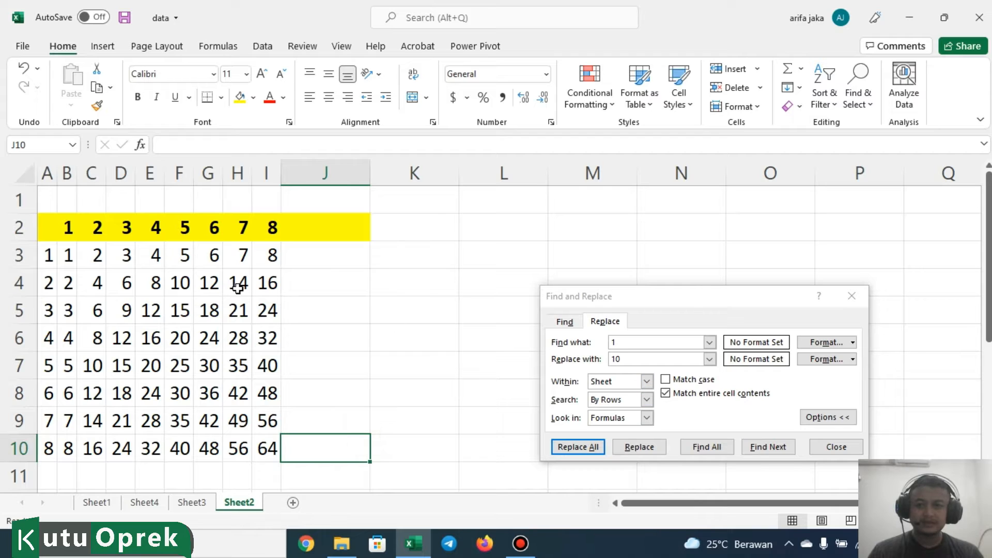
- Replace all whole-cell "1" entries with "10" across the converted table, close the dialog and undo the replacement
{"action": "left_click", "coordinate": [604, 451]}
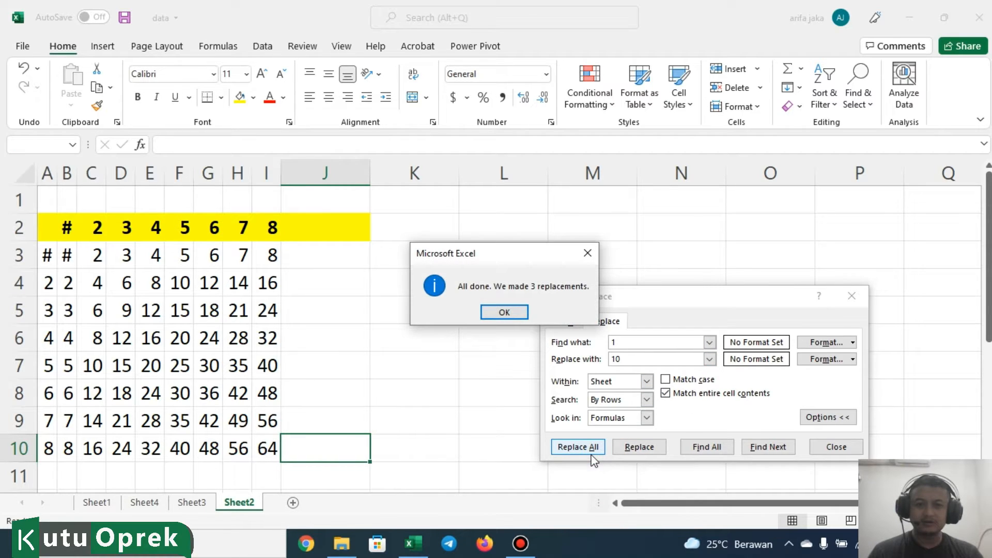
{"action": "key", "text": "Return"}
{"action": "left_click", "coordinate": [833, 447]}
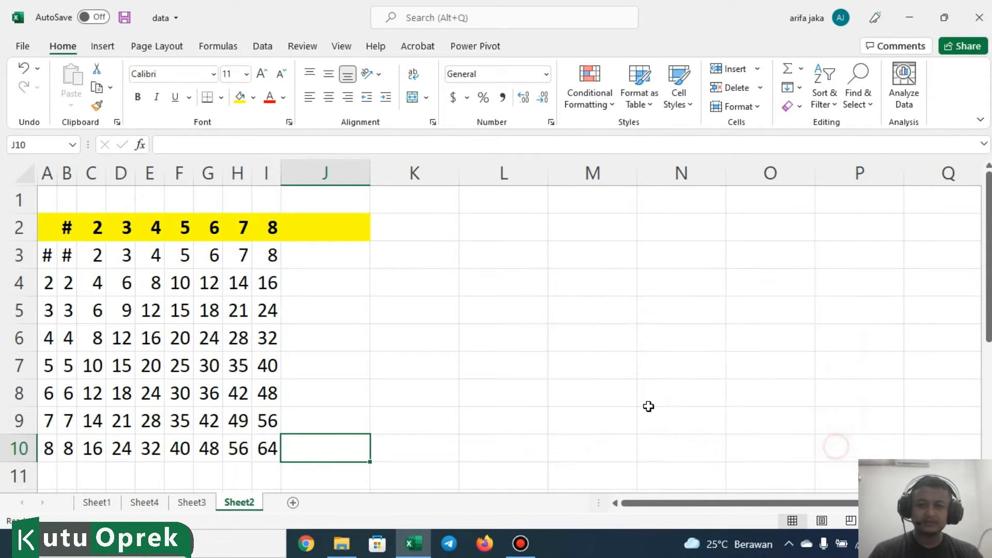
{"action": "key", "text": "ctrl+z"}
- Reopen the replacement of "1" with "10", turn off whole-cell matching, turn on case matching and keep looking in formulas
{"action": "left_click", "coordinate": [858, 97]}
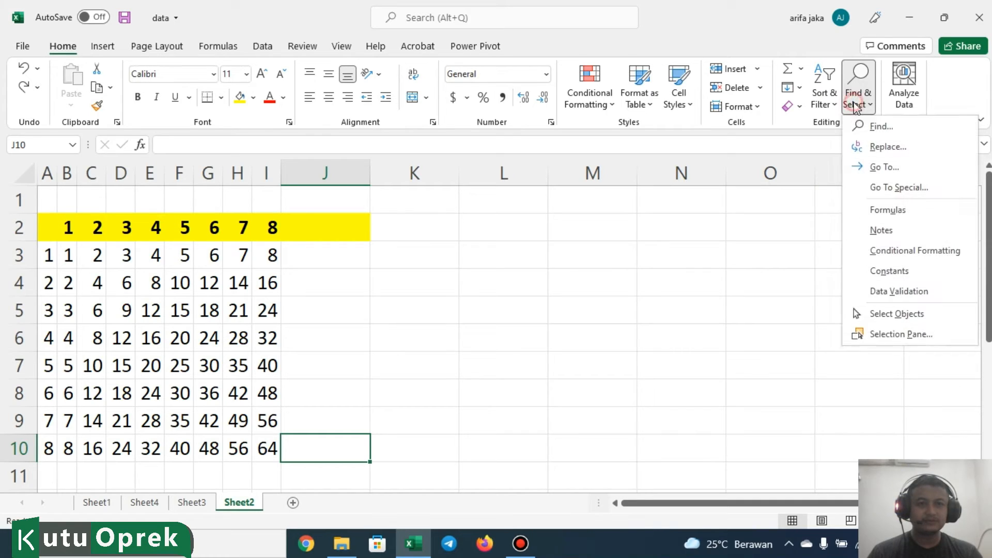
{"action": "left_click", "coordinate": [857, 126]}
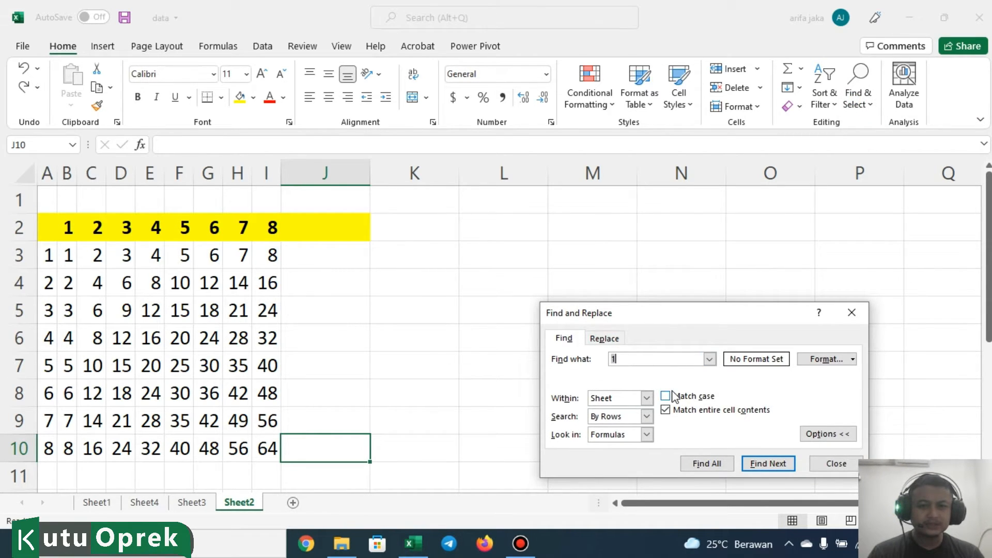
{"action": "left_click", "coordinate": [605, 338]}
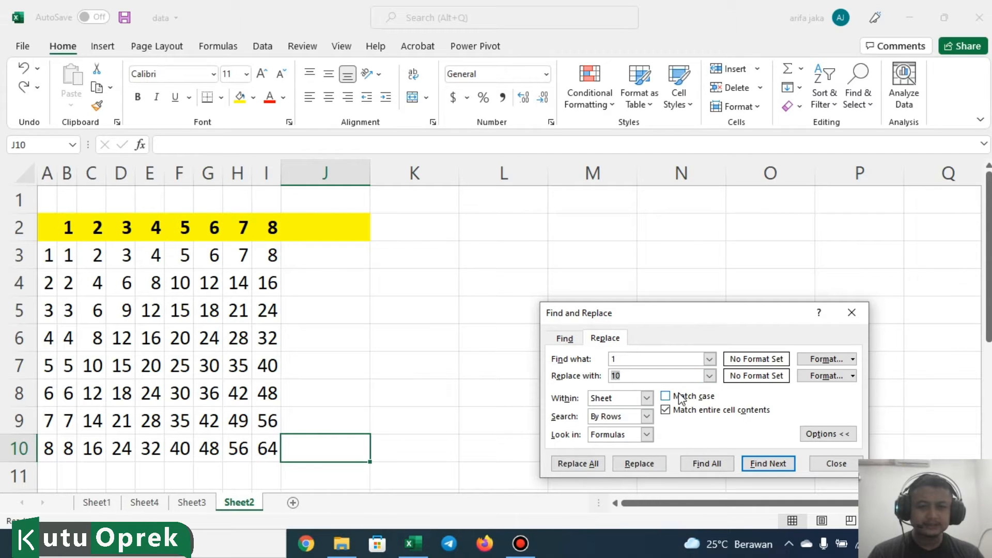
{"action": "left_click", "coordinate": [666, 411]}
{"action": "left_click", "coordinate": [666, 397]}
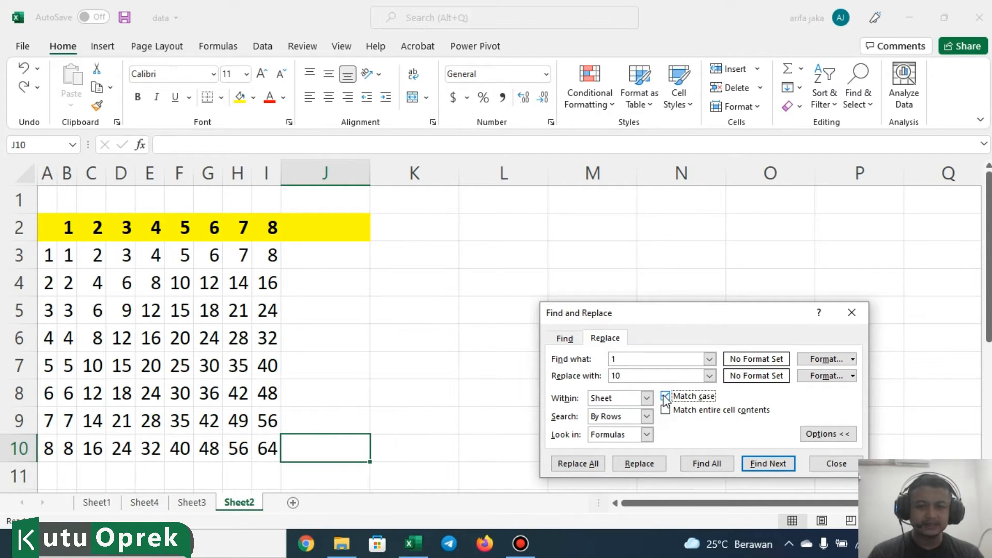
{"action": "left_click", "coordinate": [645, 435]}
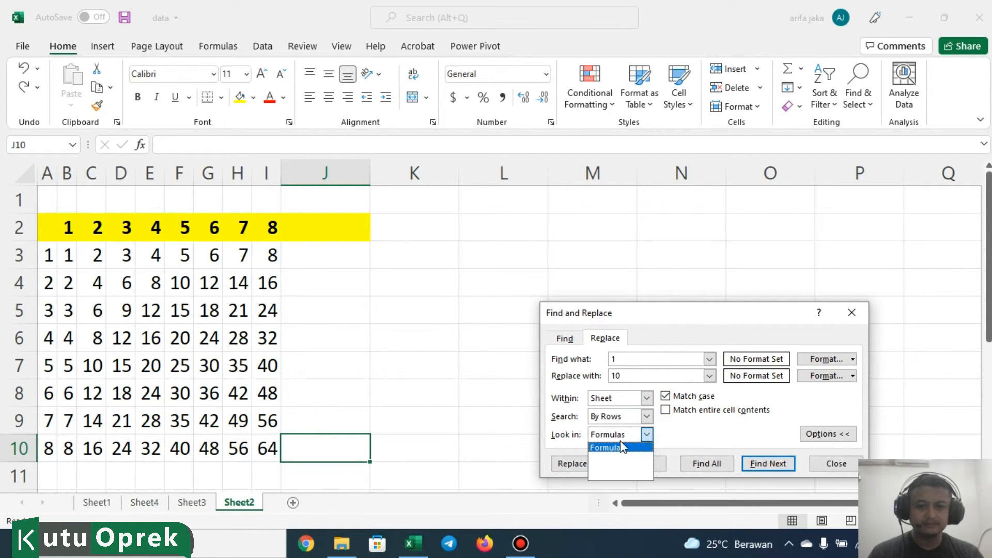
{"action": "left_click", "coordinate": [623, 448]}
{"action": "left_click", "coordinate": [644, 435]}
{"action": "left_click", "coordinate": [646, 434]}
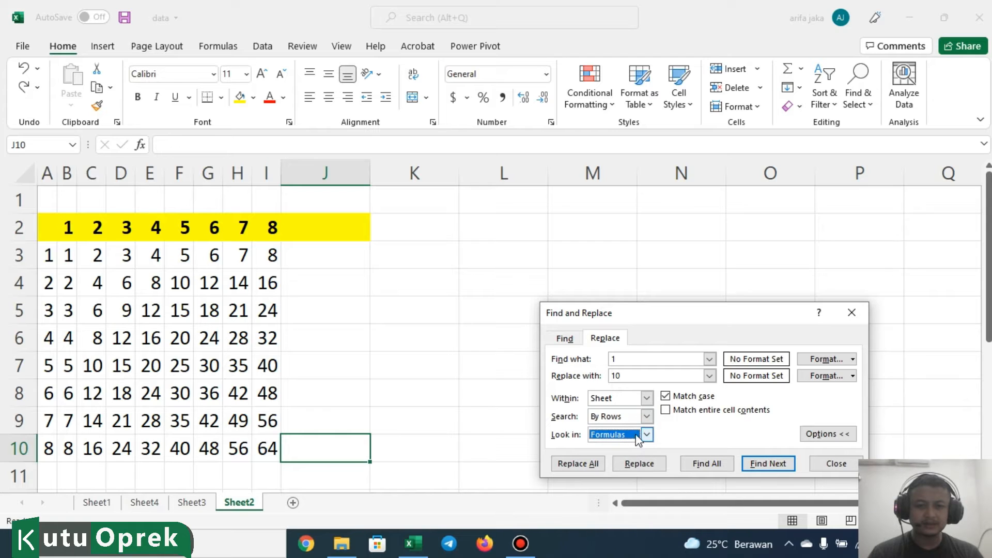
- Replace all occurrences of "1" with "10" with case matching on and whole-cell matching off, and undo it
{"action": "left_click", "coordinate": [595, 463]}
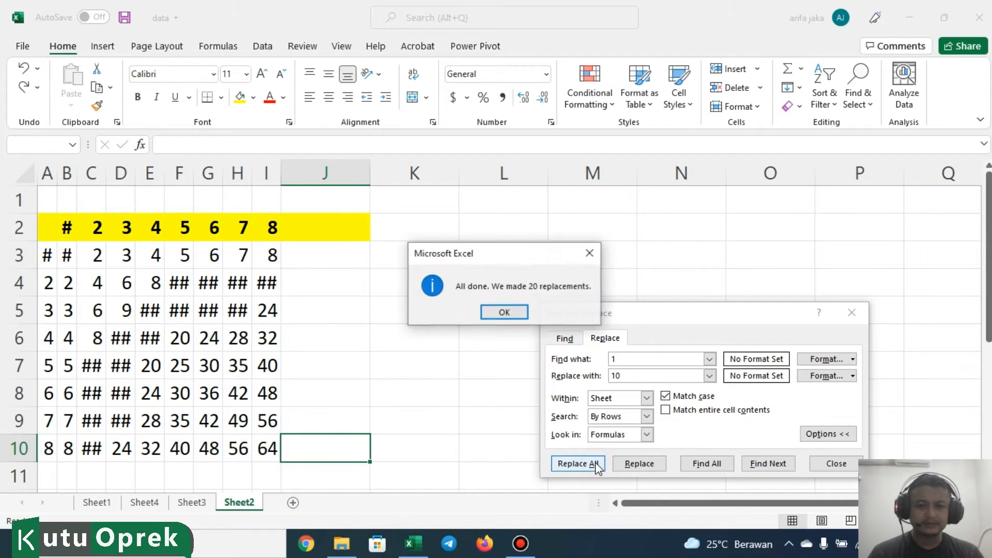
{"action": "left_click", "coordinate": [503, 313]}
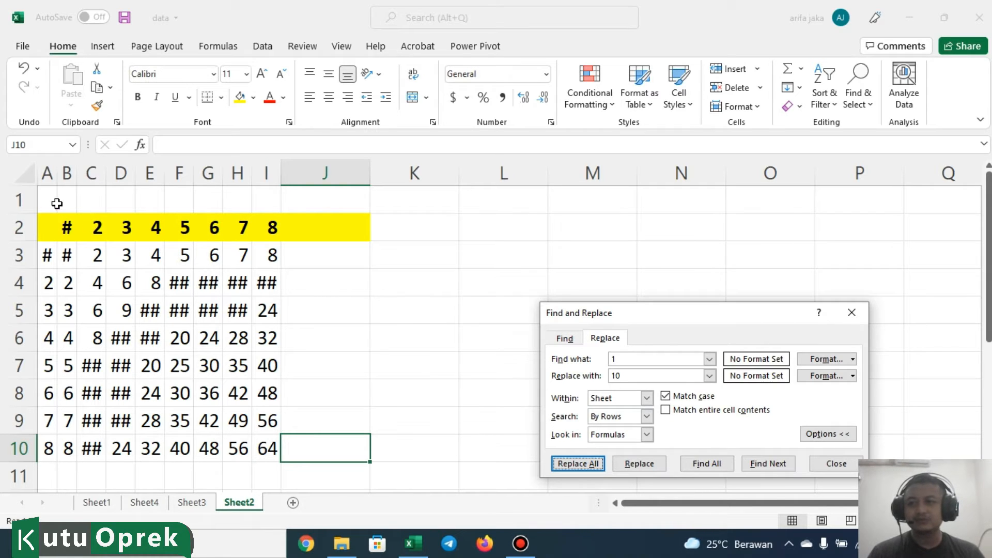
{"action": "left_click_drag", "start_coordinate": [47, 173], "coordinate": [237, 178]}
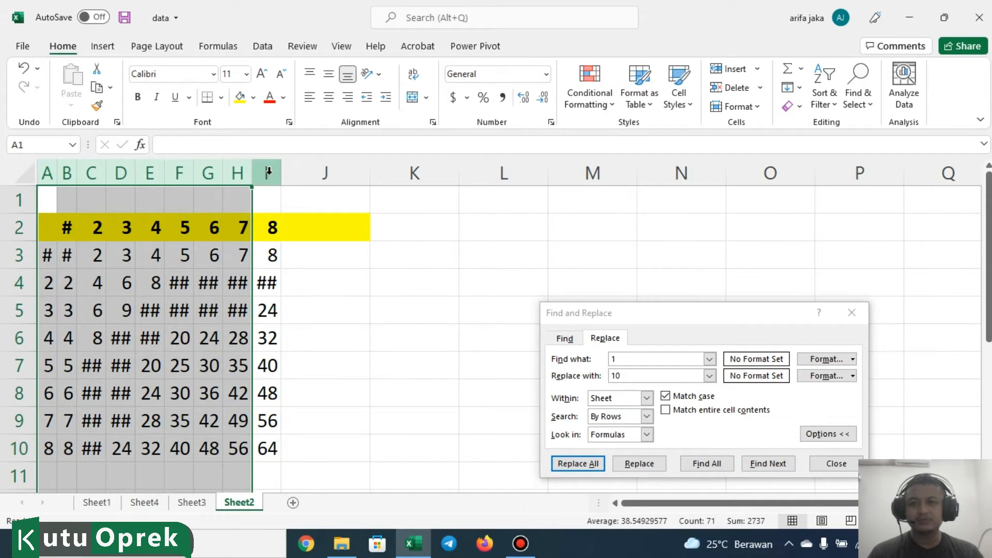
{"action": "key", "text": "ctrl+z"}
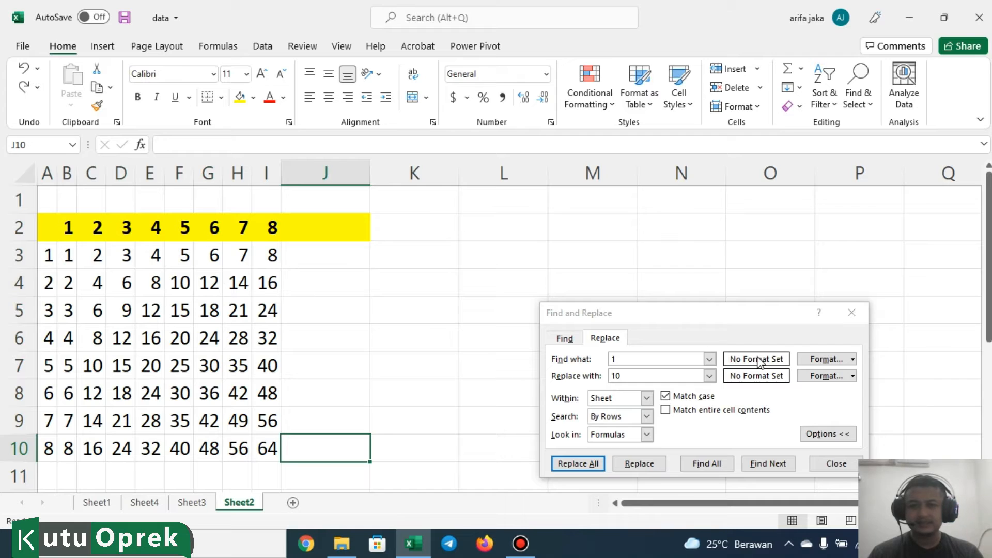
- Repeat the case-matched replacement of every "1" with "10" and autofit the widths of columns A to I
{"action": "left_click", "coordinate": [566, 464]}
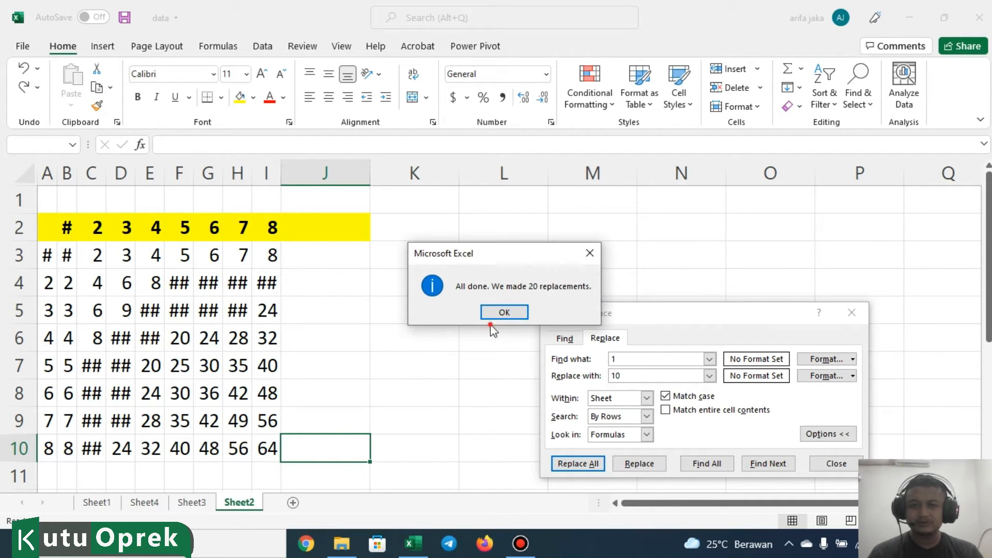
{"action": "left_click", "coordinate": [474, 330]}
{"action": "left_click", "coordinate": [495, 312]}
{"action": "left_click", "coordinate": [439, 333]}
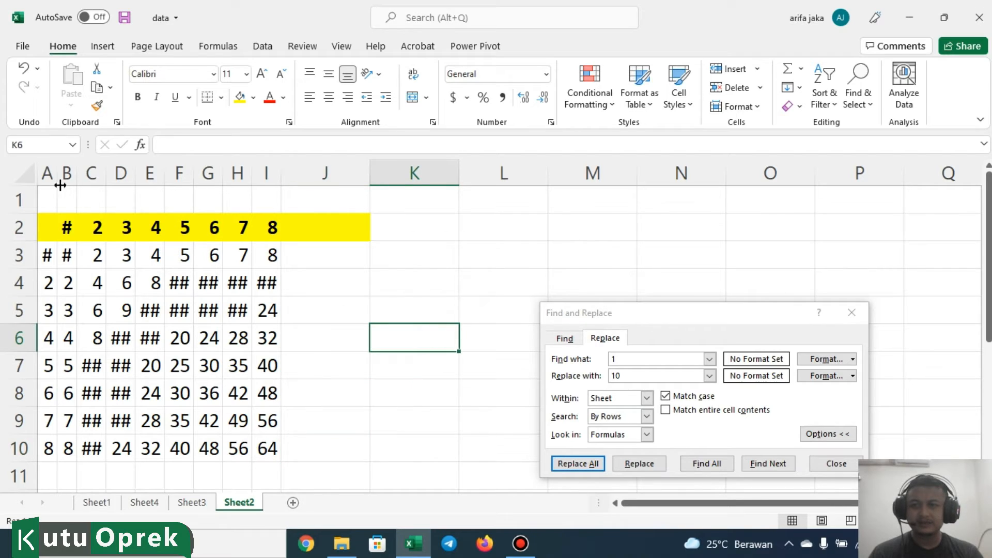
{"action": "left_click_drag", "start_coordinate": [49, 174], "coordinate": [254, 182]}
{"action": "double_click", "coordinate": [250, 166]}
- Inspect the replaced numbers in rows 4 and 5, and undo the column resizing together with the replacement
{"action": "left_click_drag", "start_coordinate": [309, 283], "coordinate": [341, 307]}
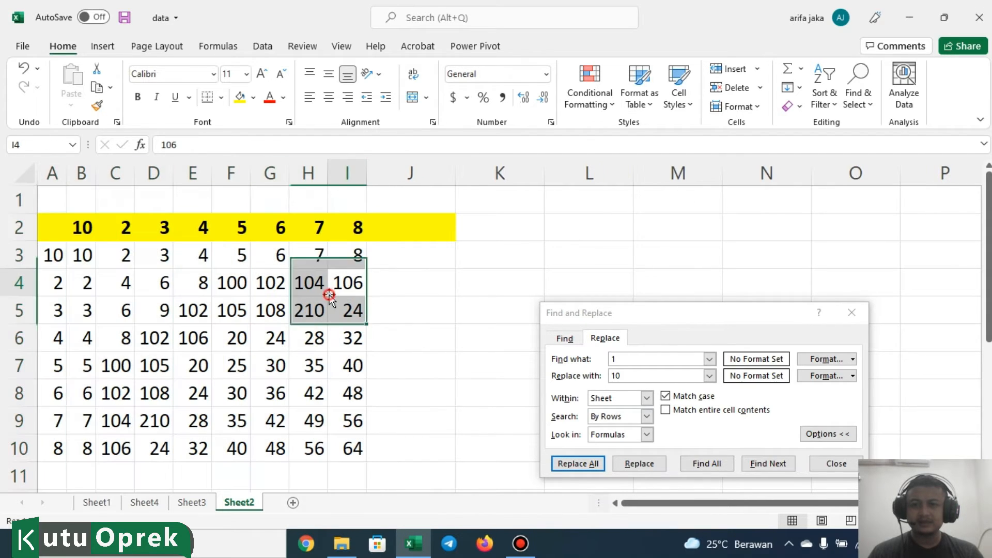
{"action": "left_click", "coordinate": [347, 283]}
{"action": "left_click", "coordinate": [231, 282]}
{"action": "left_click", "coordinate": [305, 282]}
{"action": "left_click", "coordinate": [217, 298]}
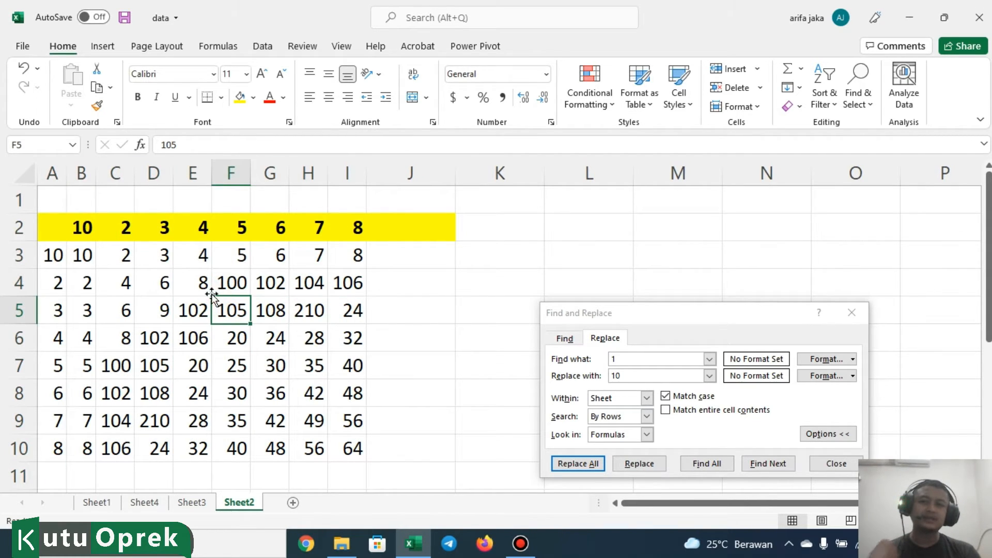
{"action": "left_click", "coordinate": [216, 286]}
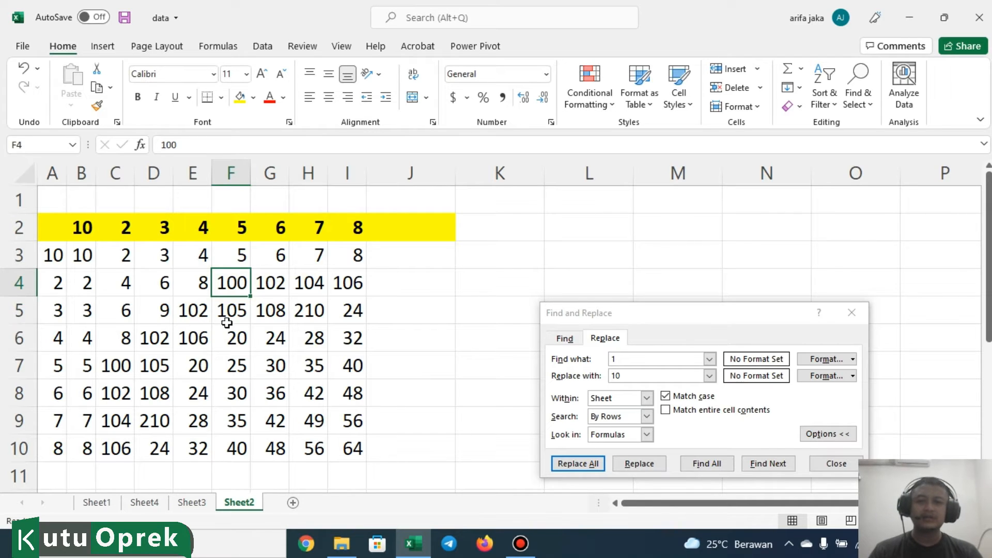
{"action": "key", "text": "ctrl+z"}
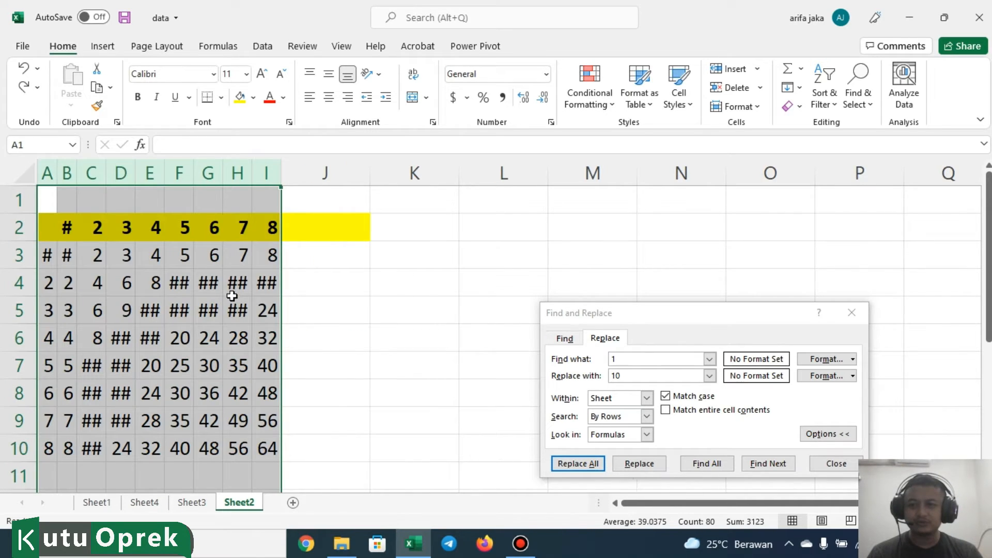
{"action": "left_click_drag", "start_coordinate": [72, 173], "coordinate": [275, 174]}
{"action": "left_click", "coordinate": [268, 174]}
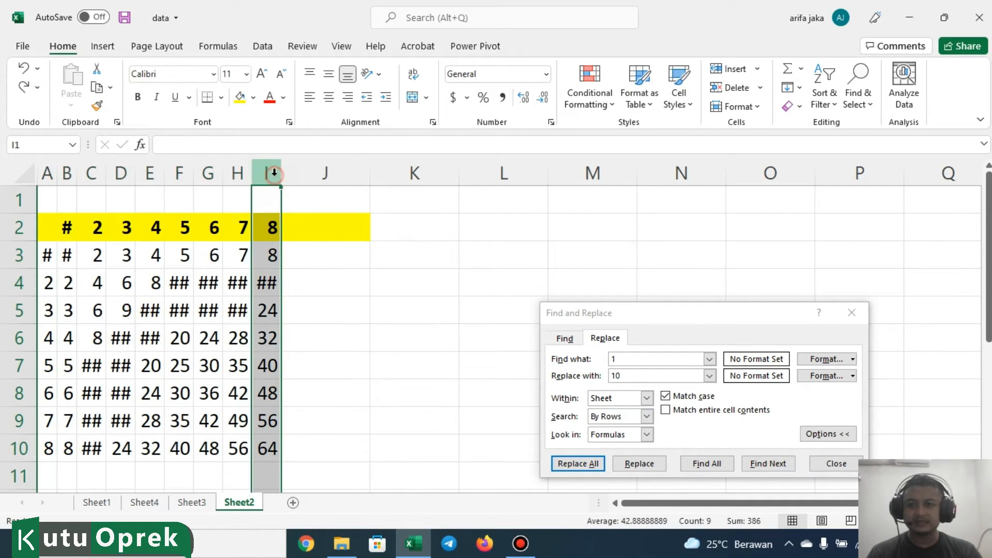
{"action": "key", "text": "ctrl+z"}
- With cell F4 selected, replace all occurrences of "1" with "10" in the sheet again and close the dialog
{"action": "left_click", "coordinate": [186, 288]}
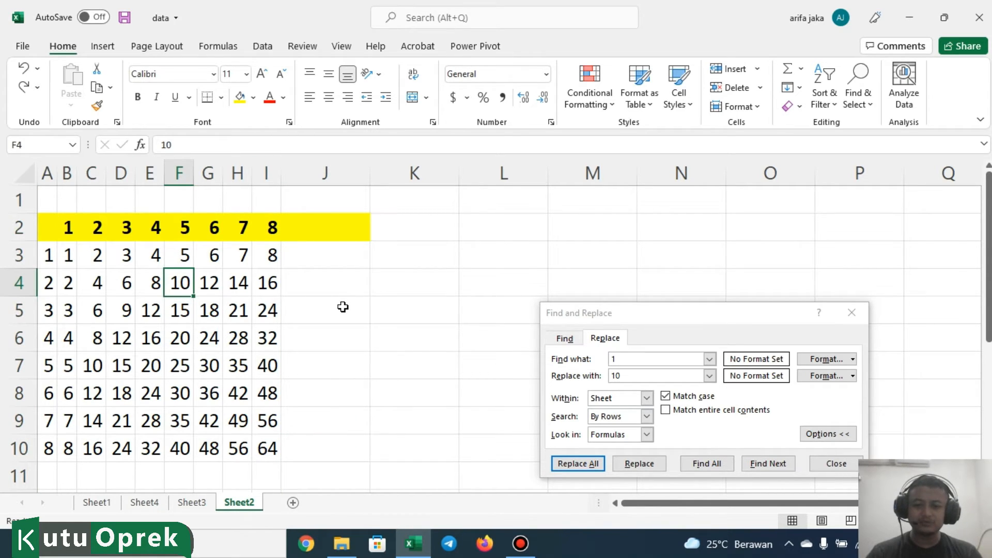
{"action": "key", "text": "ctrl+h"}
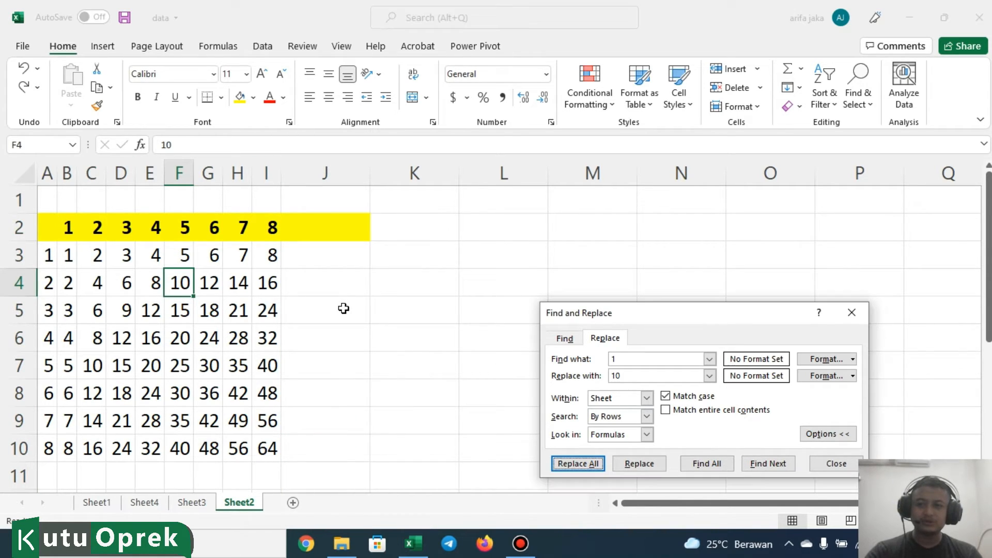
{"action": "left_click", "coordinate": [595, 463]}
{"action": "key", "text": "Return"}
{"action": "key", "text": "Escape"}
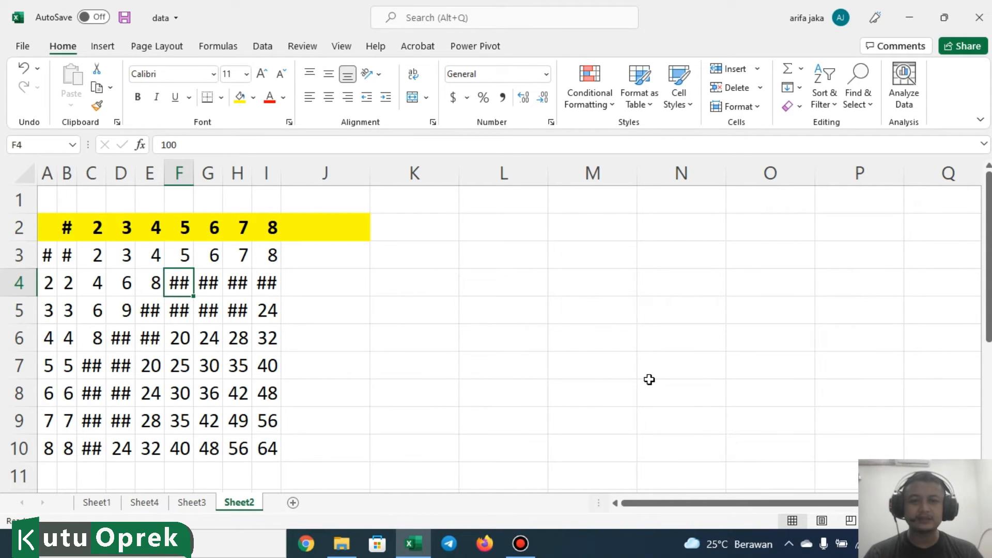
- Turn off case matching and turn on whole-cell matching in the replace options, and close the dialog
{"action": "key", "text": "ctrl+h"}
{"action": "left_click", "coordinate": [666, 426]}
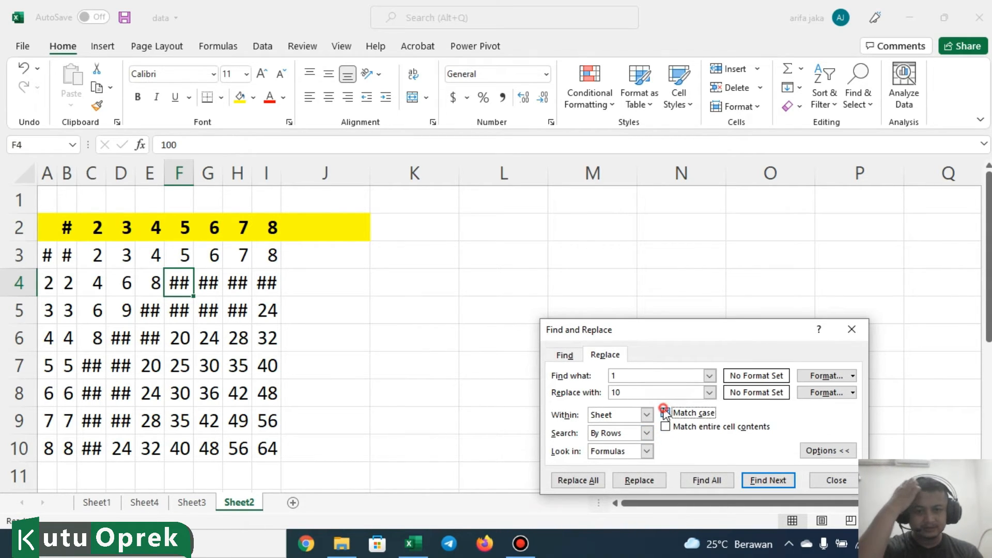
{"action": "key", "text": "Escape"}
- Undo the last replacement of "1" with "10" in the multiplication table
{"action": "left_click", "coordinate": [432, 354]}
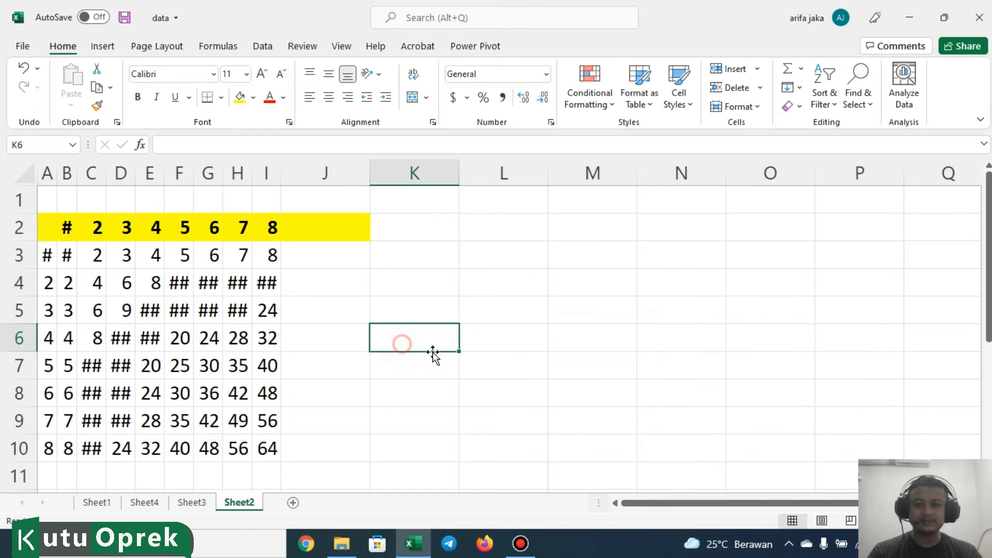
{"action": "key", "text": "ctrl+z"}
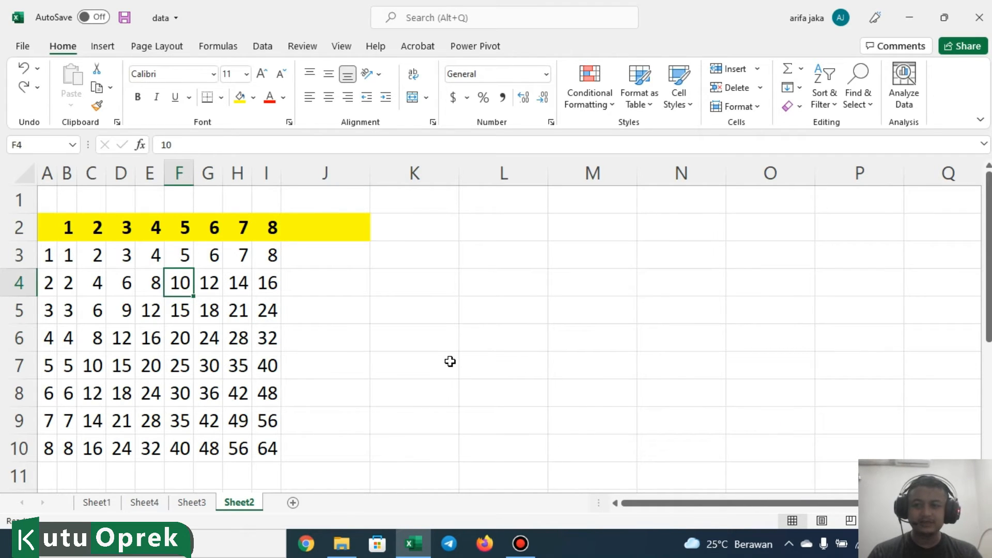
- Replace every cell containing exactly "1" with "10" in the sheet and autofit the widths of columns A and B
{"action": "key", "text": "ctrl+h"}
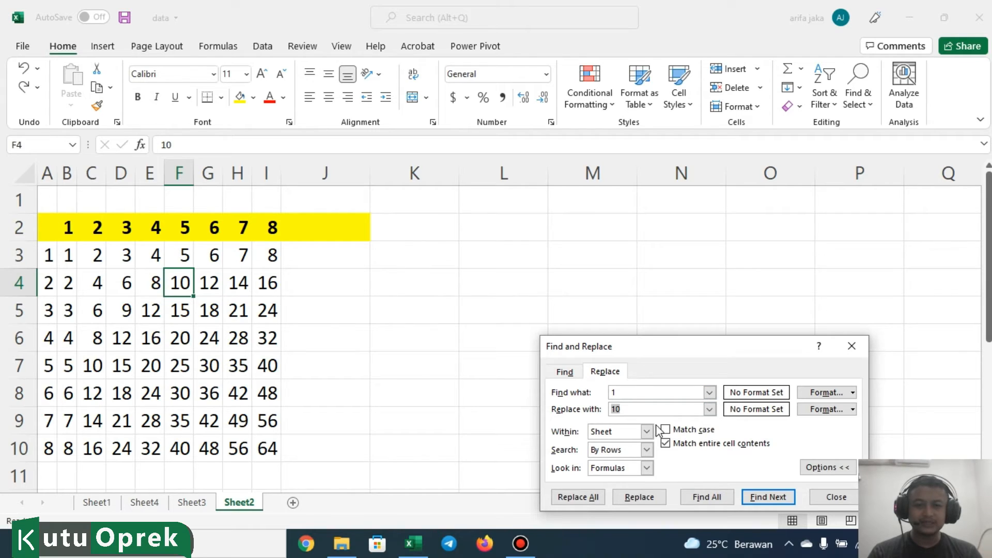
{"action": "left_click", "coordinate": [594, 497]}
{"action": "left_click", "coordinate": [476, 310]}
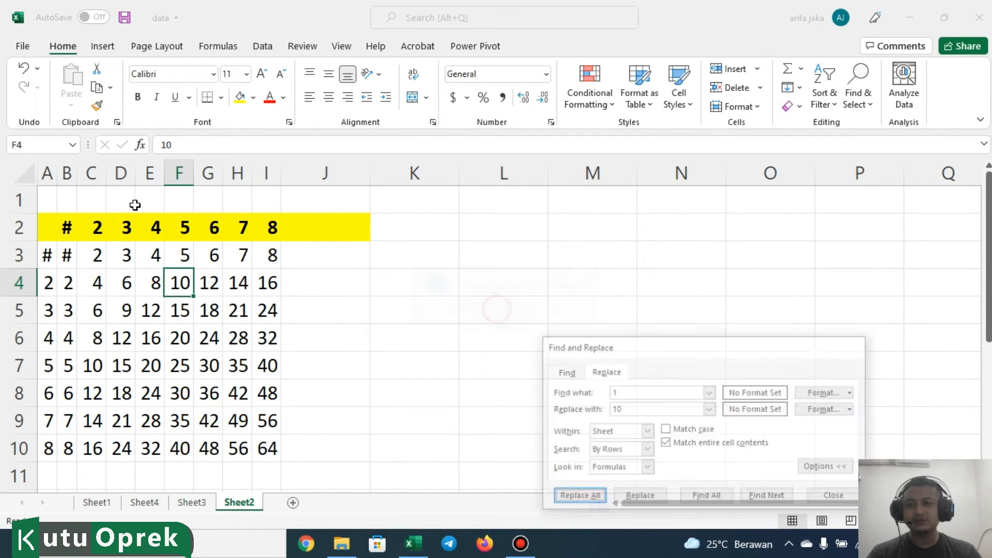
{"action": "key", "text": "Escape"}
{"action": "double_click", "coordinate": [77, 172]}
{"action": "double_click", "coordinate": [52, 172]}
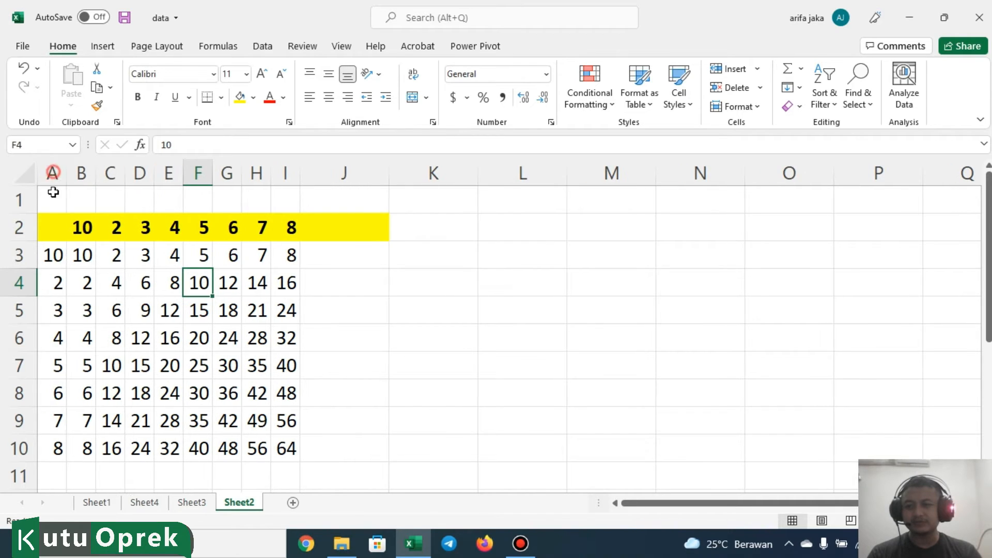
- Replace every cell containing exactly "2" with "12" in the sheet, and check the replaced cells C2 and B4
{"action": "left_click", "coordinate": [58, 280]}
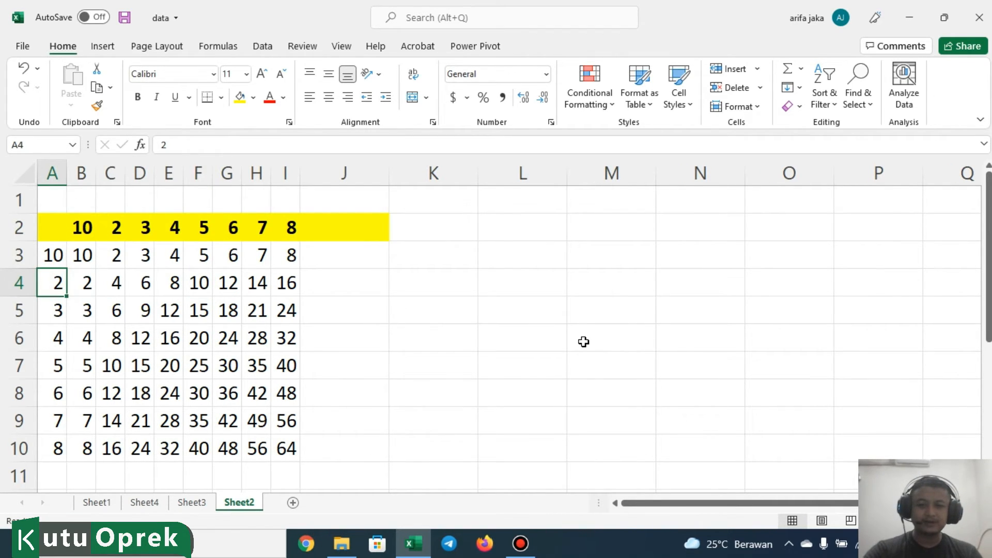
{"action": "key", "text": "ctrl+h"}
{"action": "type", "text": "2"}
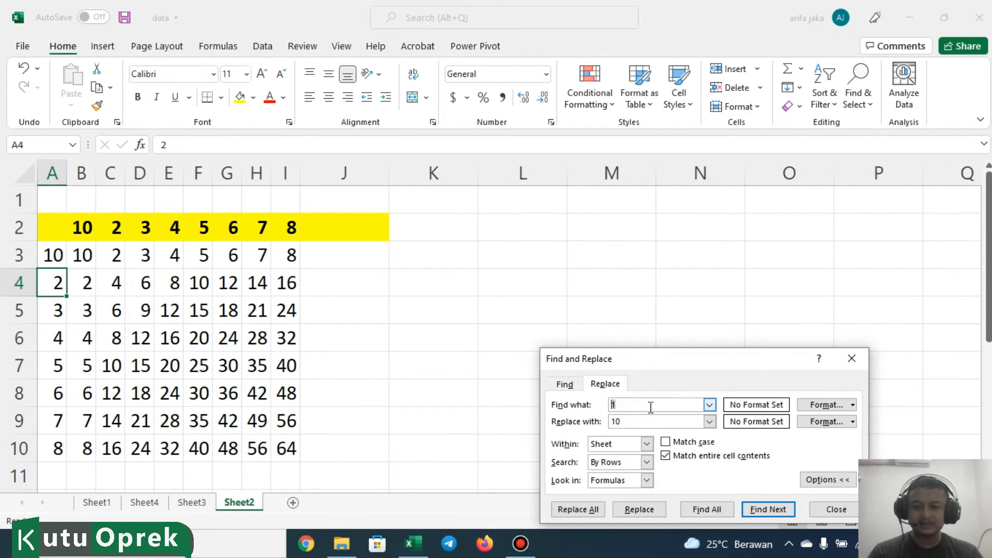
{"action": "key", "text": "Tab"}
{"action": "type", "text": "1"}
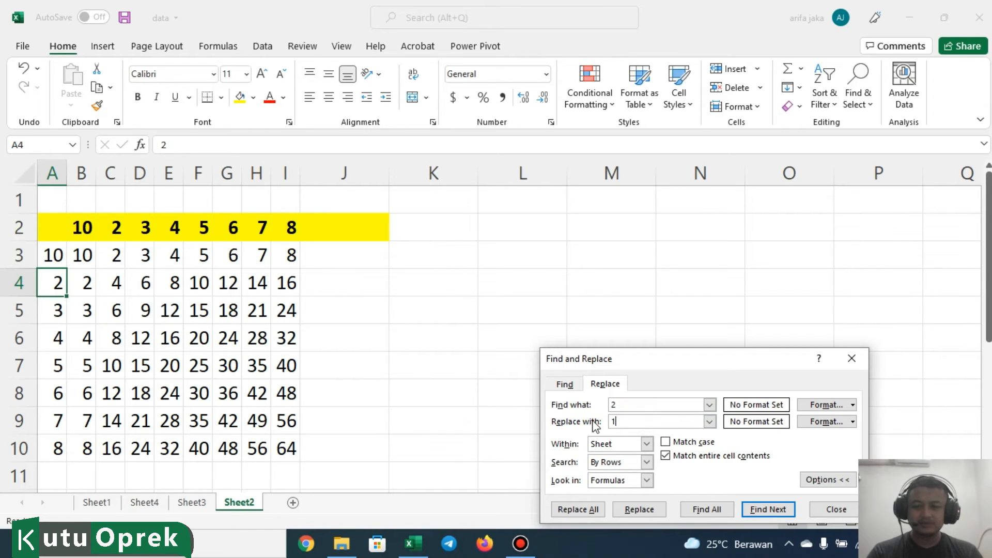
{"action": "type", "text": "2"}
{"action": "left_click", "coordinate": [578, 509]}
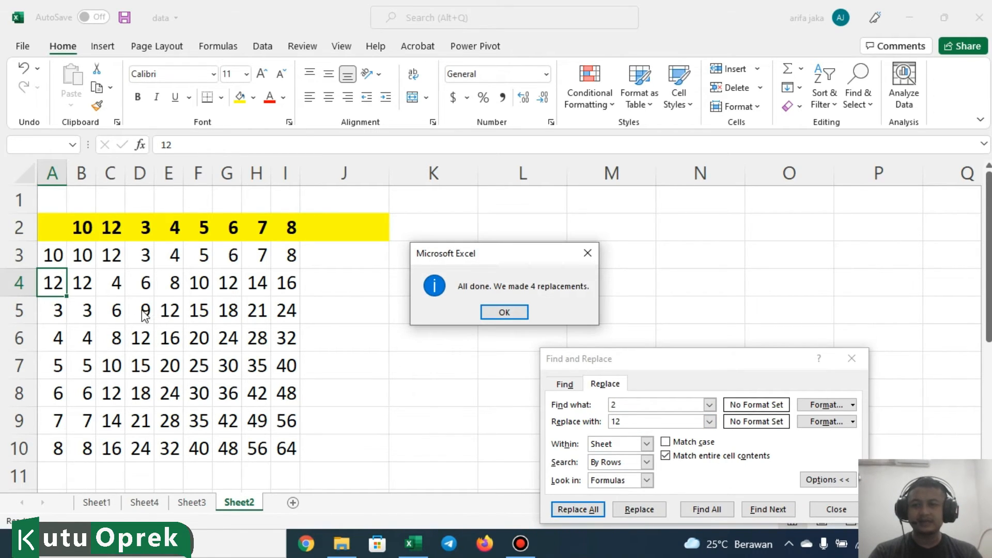
{"action": "key", "text": "Return"}
{"action": "left_click", "coordinate": [111, 227]}
{"action": "left_click", "coordinate": [82, 282]}
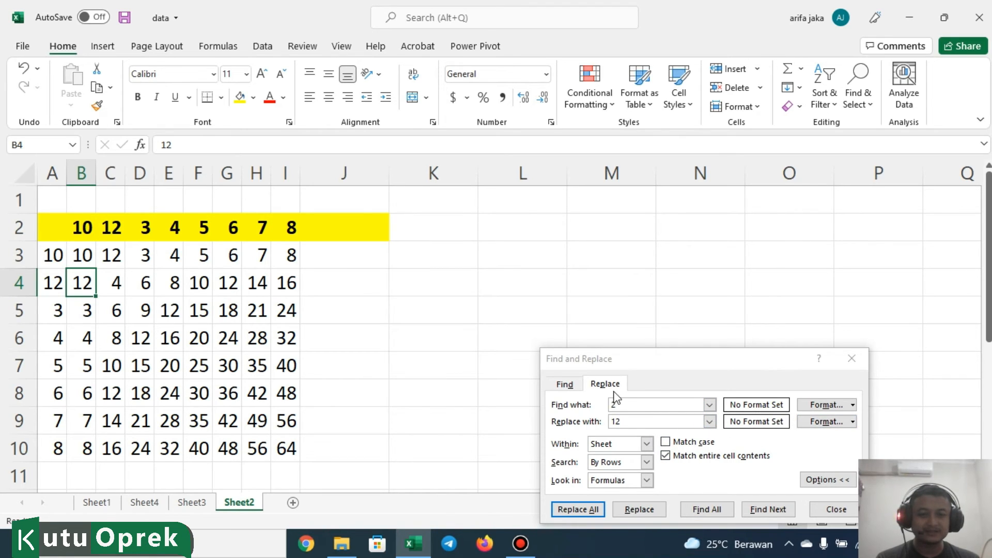
- Compare the Find and Replace views of the dialog with the extra search options hidden and shown
{"action": "left_click", "coordinate": [566, 385]}
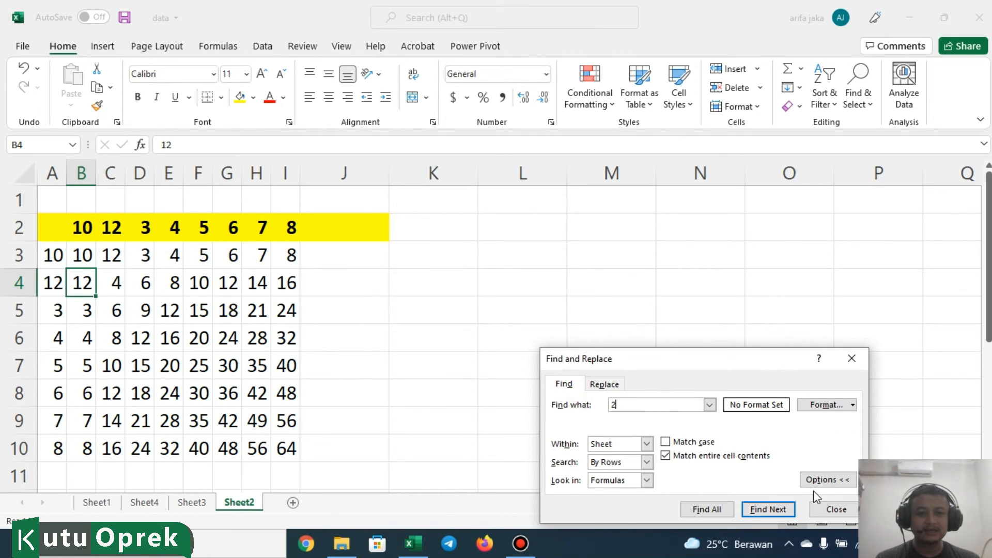
{"action": "left_click", "coordinate": [825, 480]}
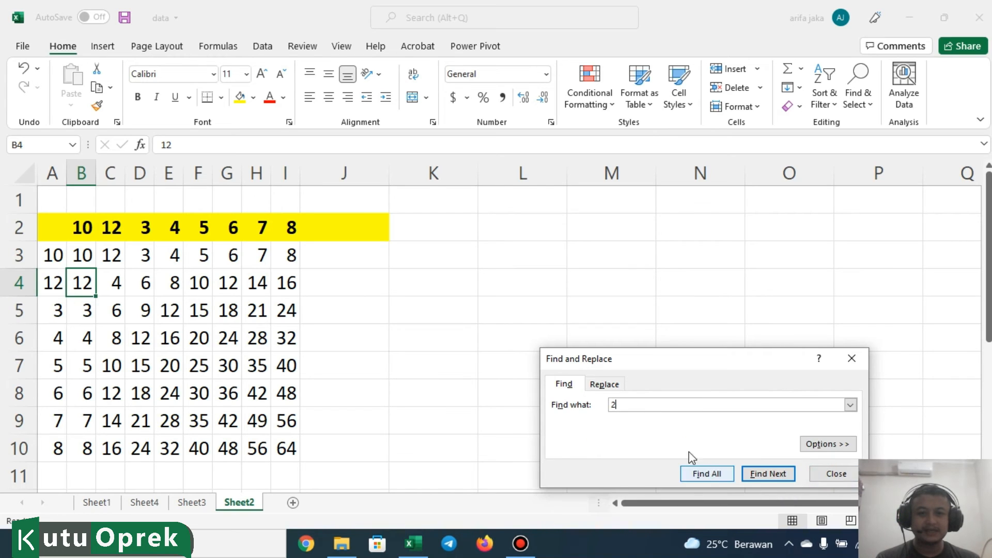
{"action": "left_click", "coordinate": [604, 384]}
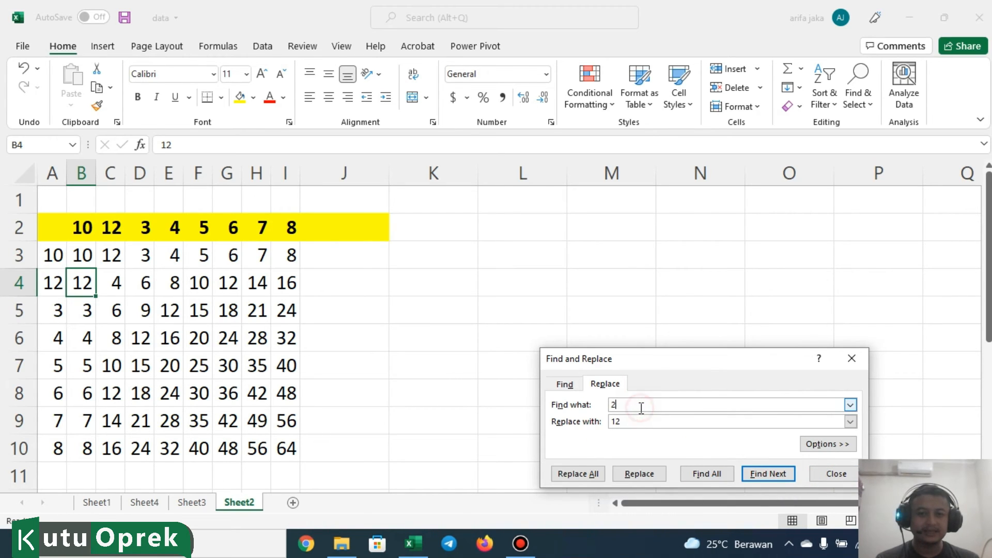
{"action": "left_click", "coordinate": [642, 425]}
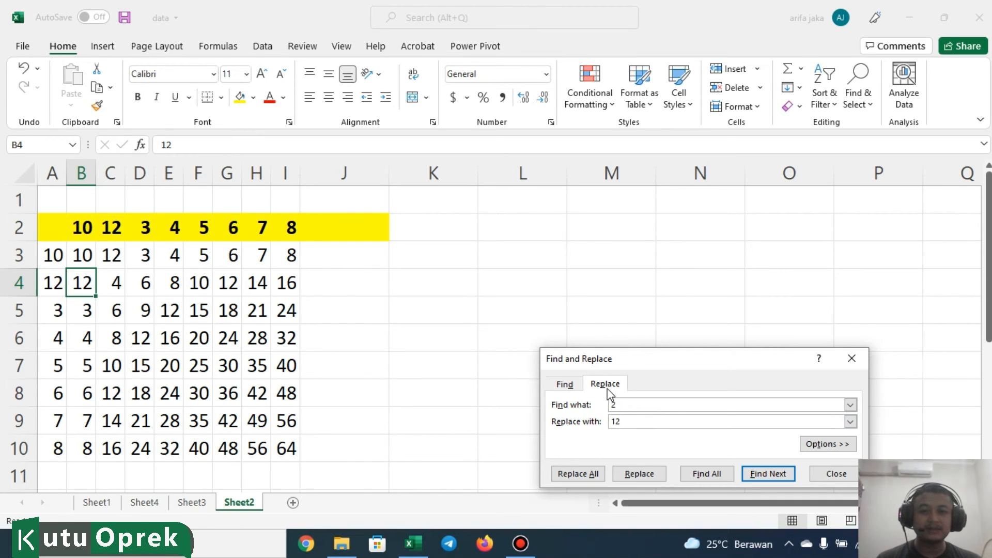
{"action": "left_click", "coordinate": [827, 444]}
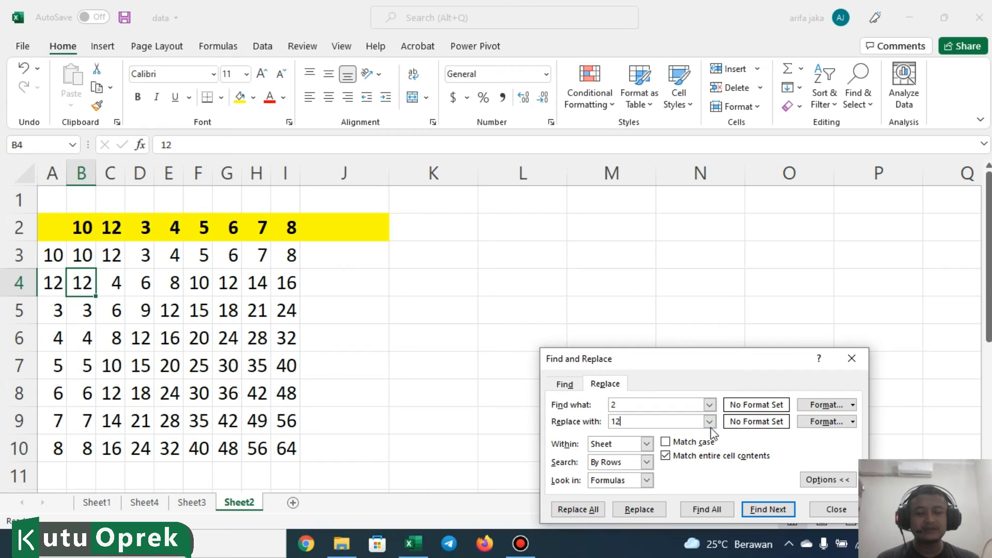